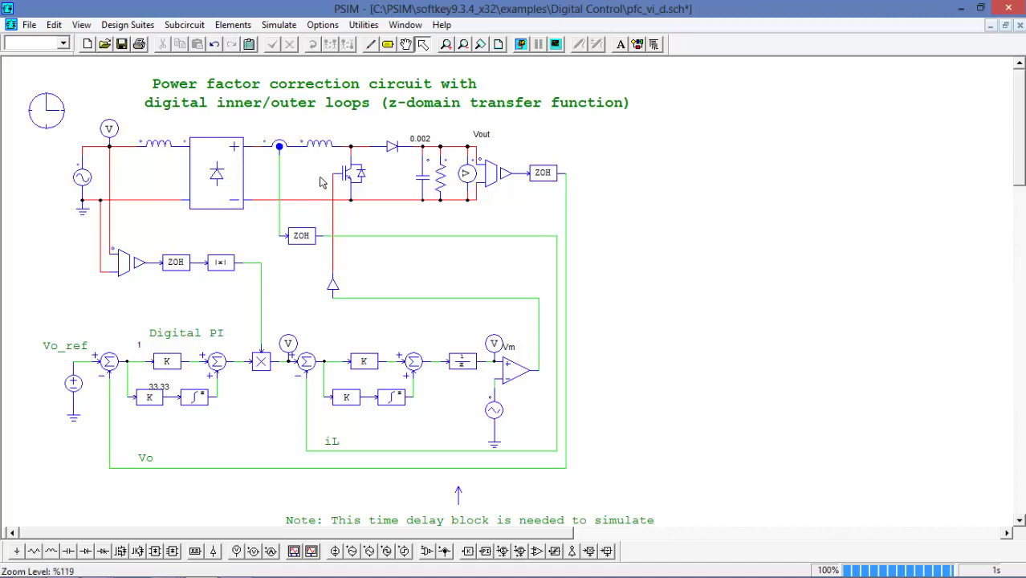
Step: Run the simulation and plot the Vout waveform in Simview
left_click(522, 44)
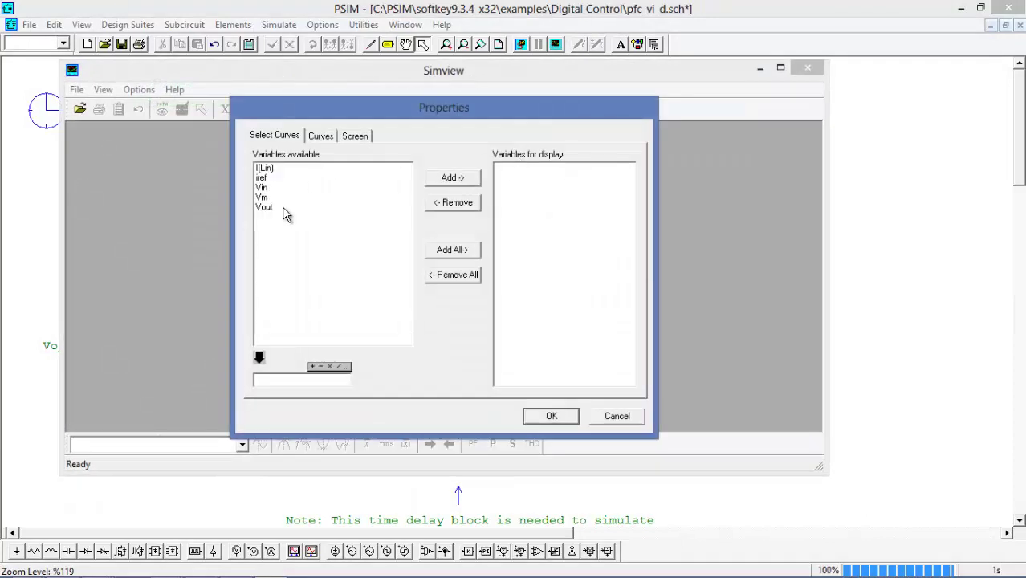
left_click(282, 208)
left_click(459, 179)
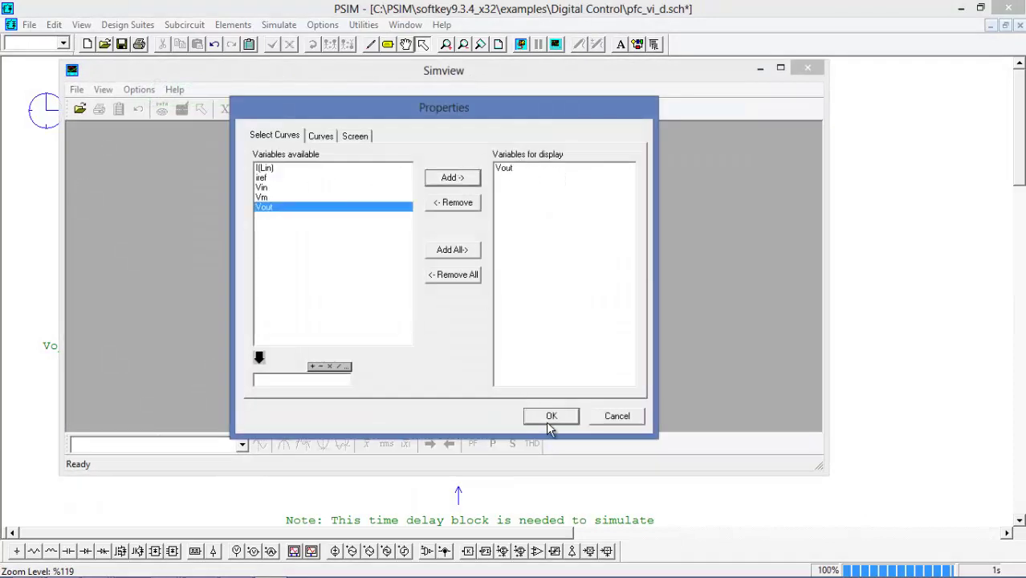
left_click(551, 417)
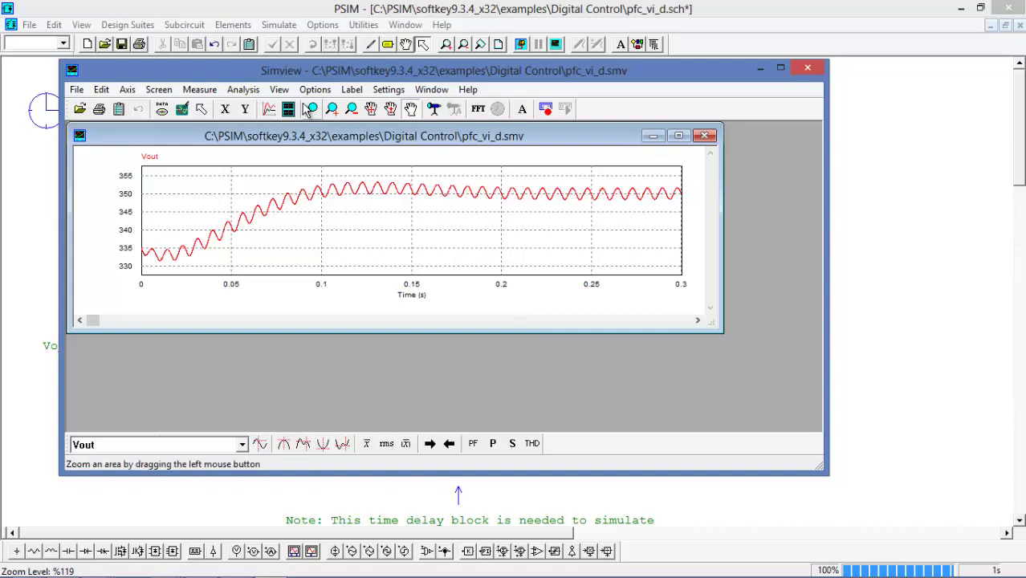
Step: Add a second screen showing Vin below Vout, then close the graph and Simview
left_click(290, 111)
double_click(265, 188)
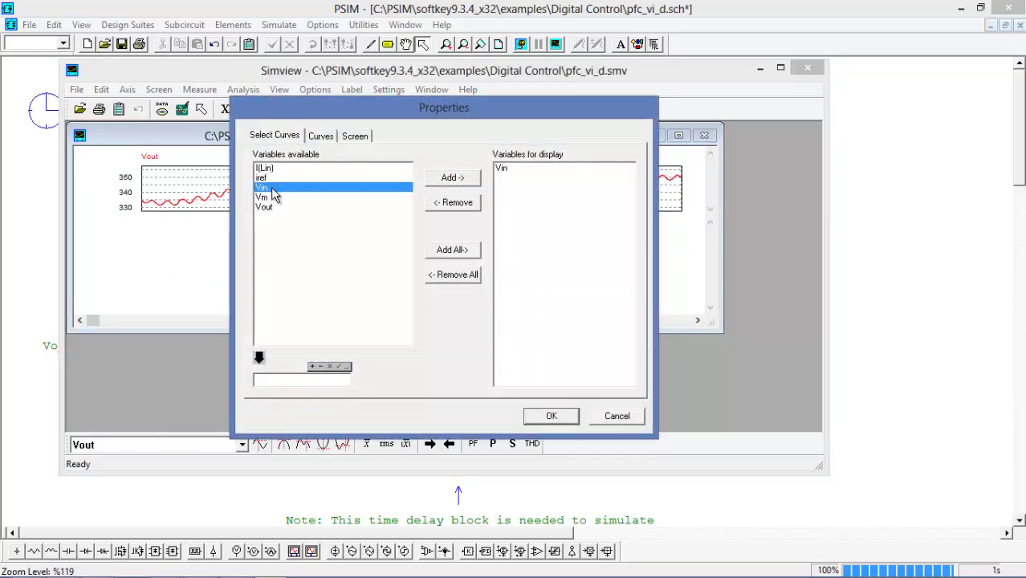
left_click(551, 416)
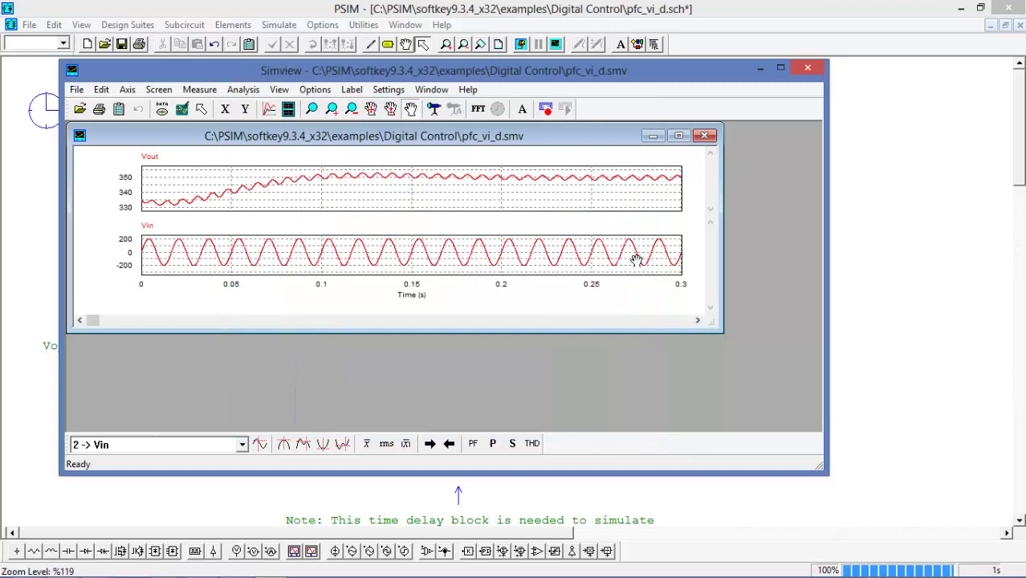
left_click(713, 136)
left_click(799, 69)
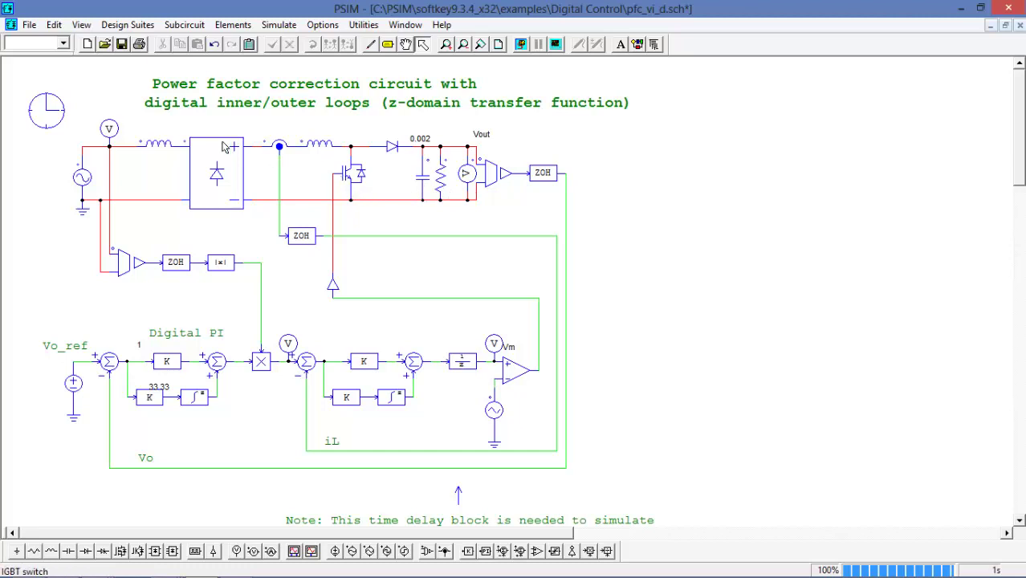
Step: In Simulation Control, set time step 1.66667E-007 and total time 5 instead of 0.3
double_click(34, 106)
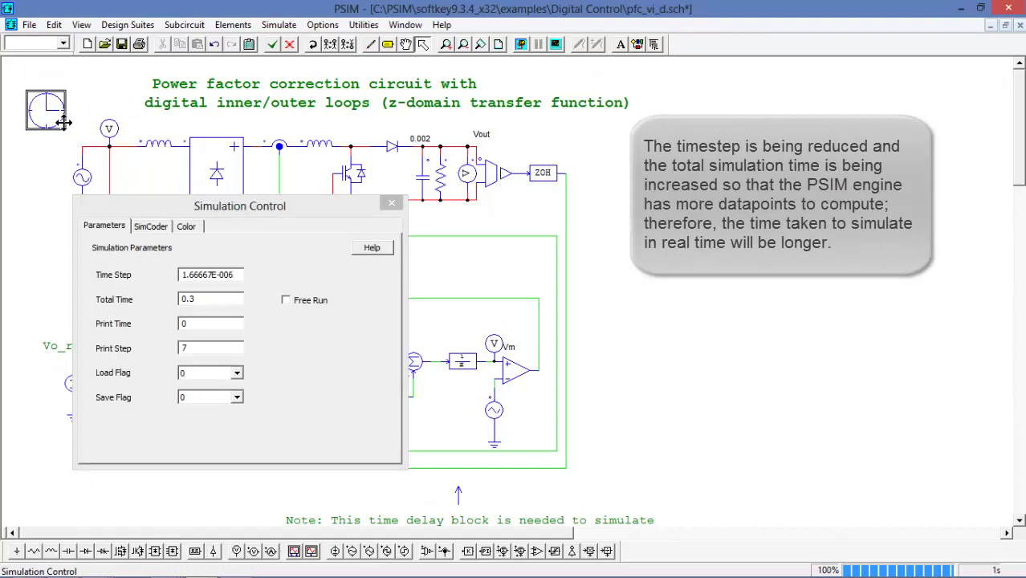
left_click(265, 261)
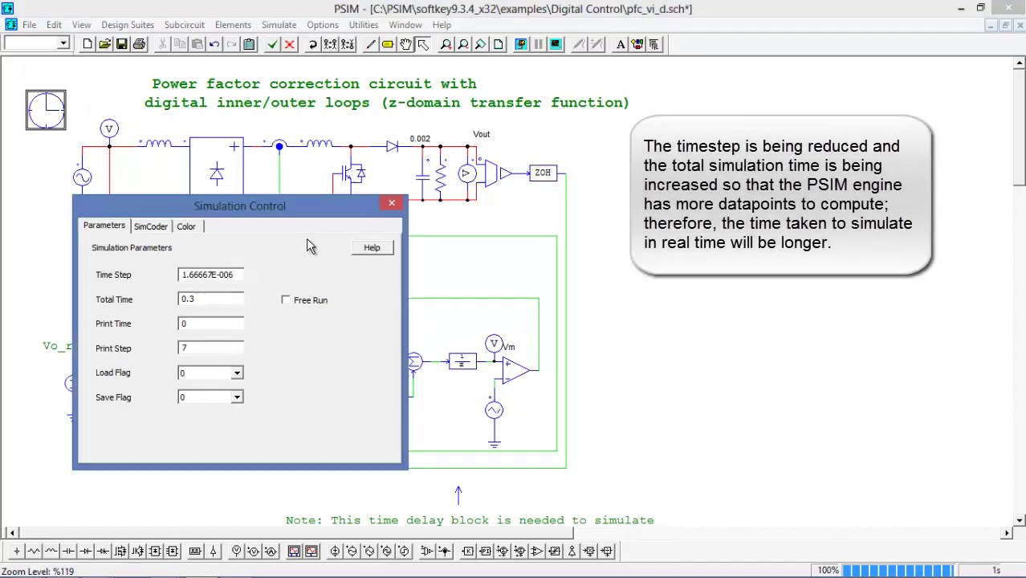
type("7")
left_click(392, 203)
Step: Start the 5-second run and show Vout in a runtime graph at the right
left_click(521, 43)
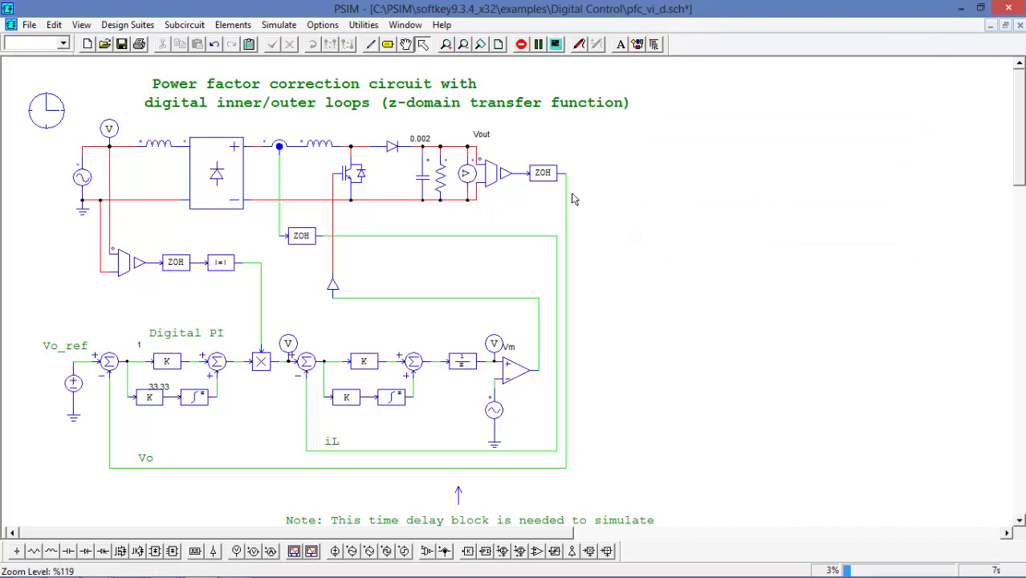
left_click(466, 170)
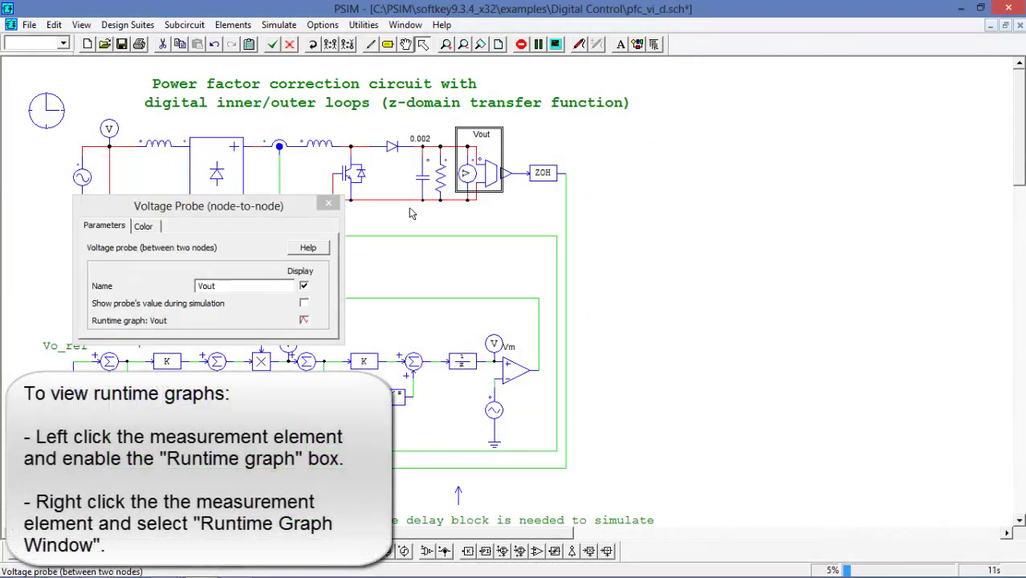
left_click(305, 321)
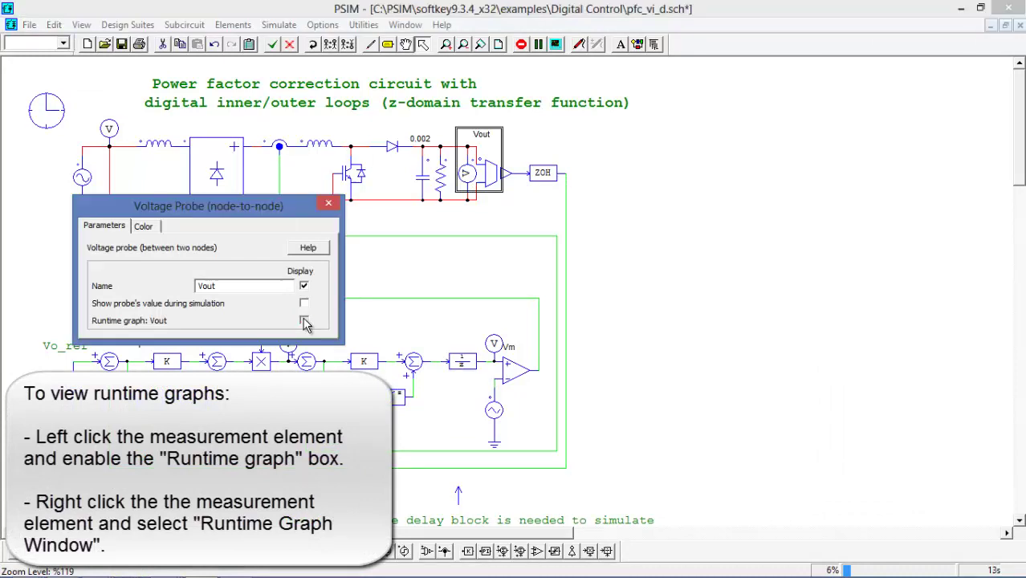
left_click_drag(69, 47, 629, 129)
left_click_drag(714, 138, 892, 101)
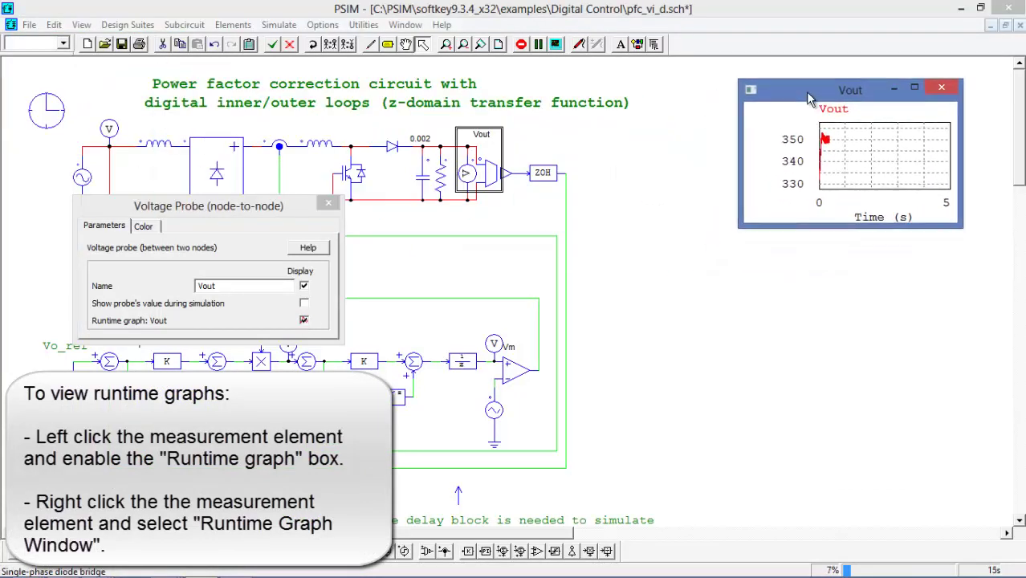
left_click(328, 203)
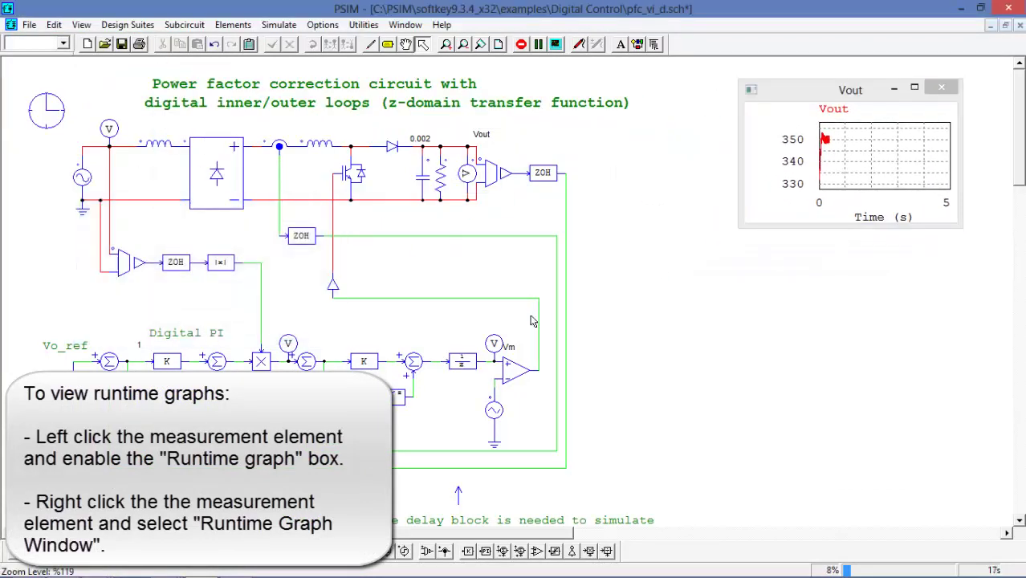
Step: Add an I(Lin) runtime graph below the Vout graph, then pause the run at 17%
left_click(494, 345)
right_click(493, 347)
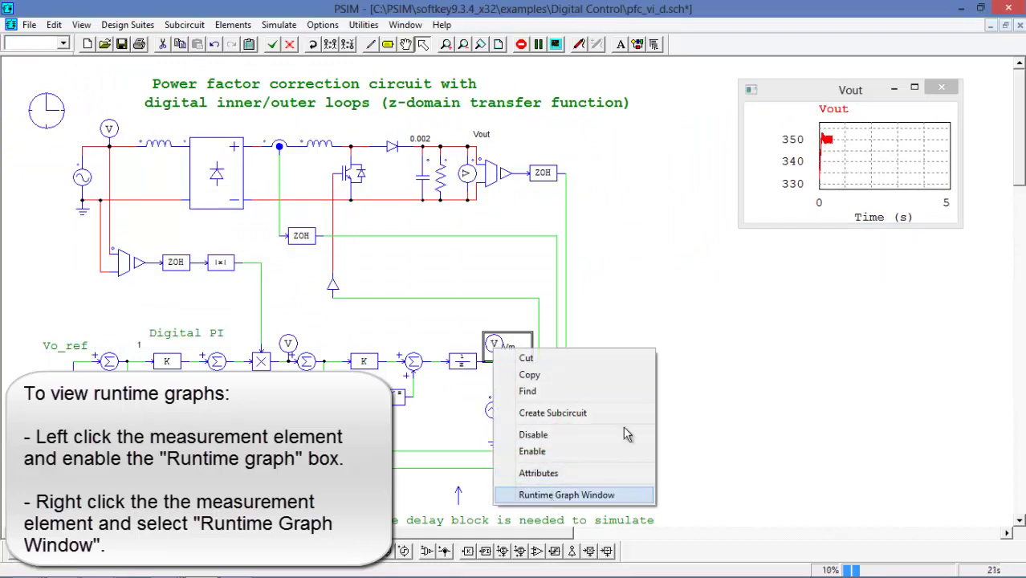
left_click(671, 260)
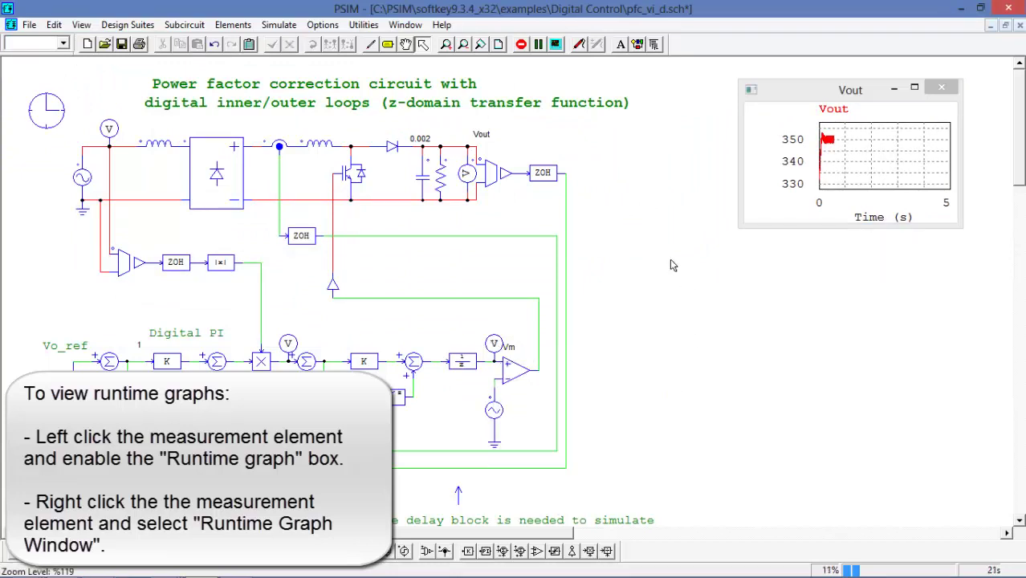
left_click(289, 25)
left_click(325, 294)
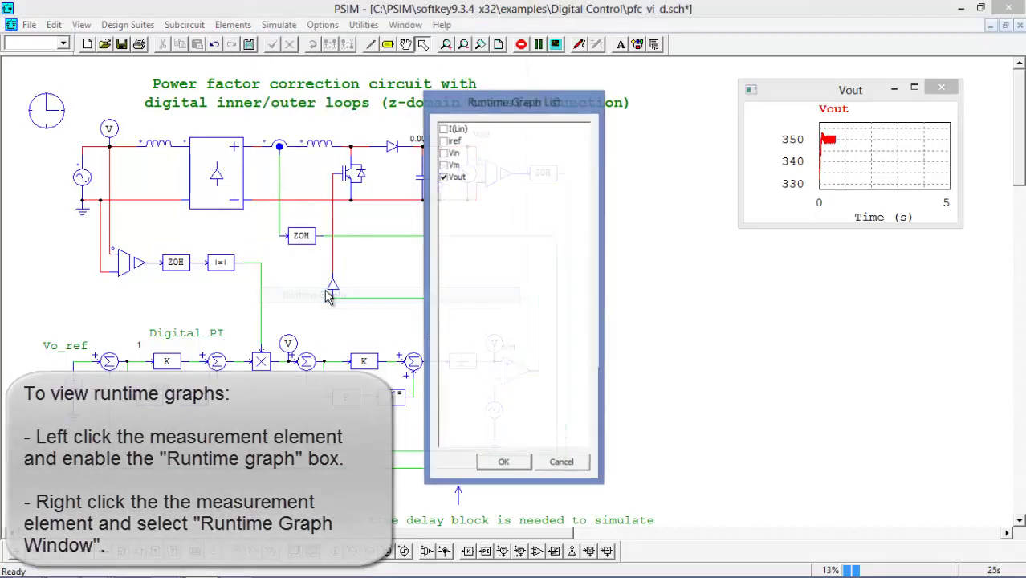
left_click(444, 129)
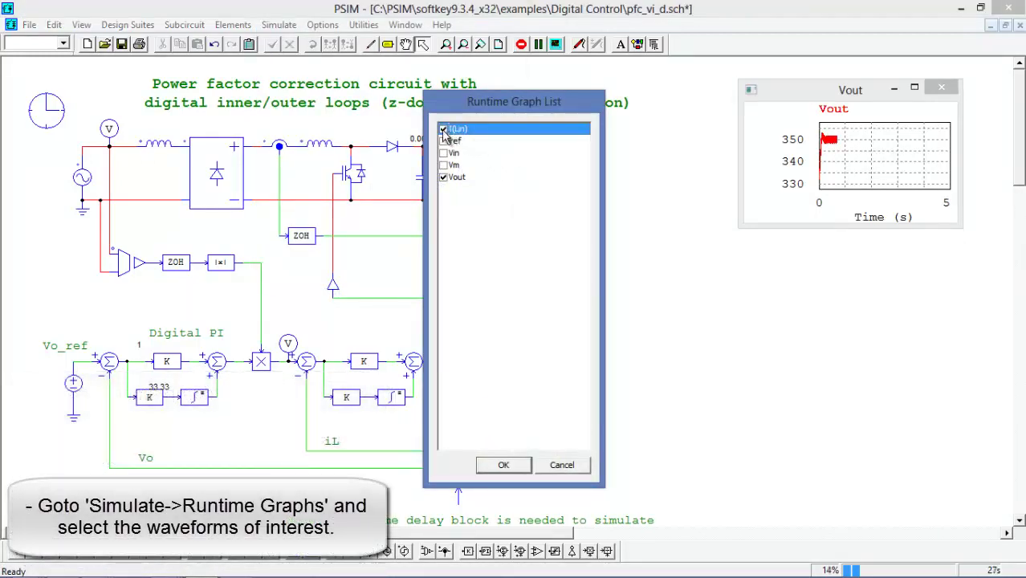
left_click(501, 467)
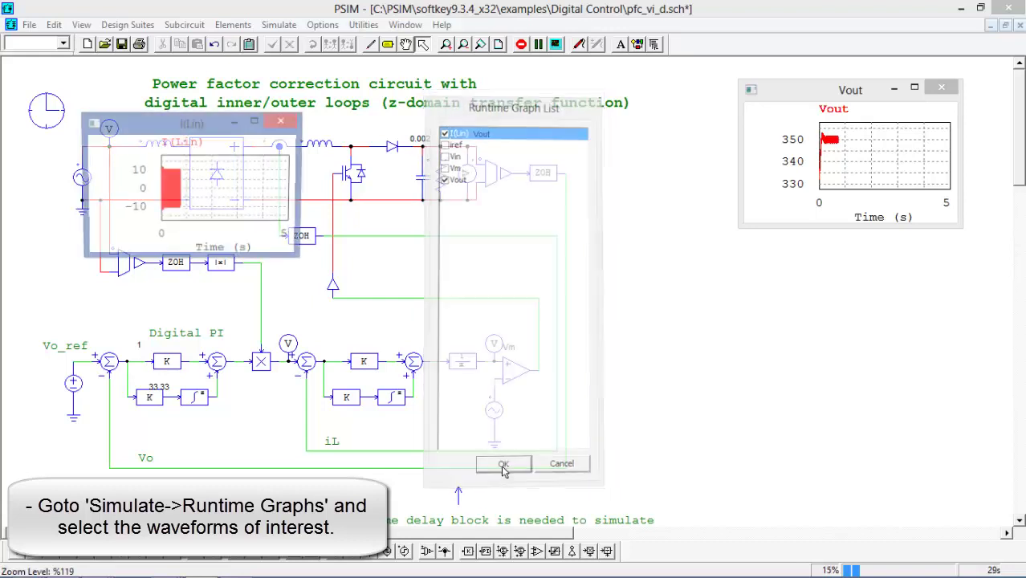
left_click_drag(224, 141, 900, 262)
left_click(538, 44)
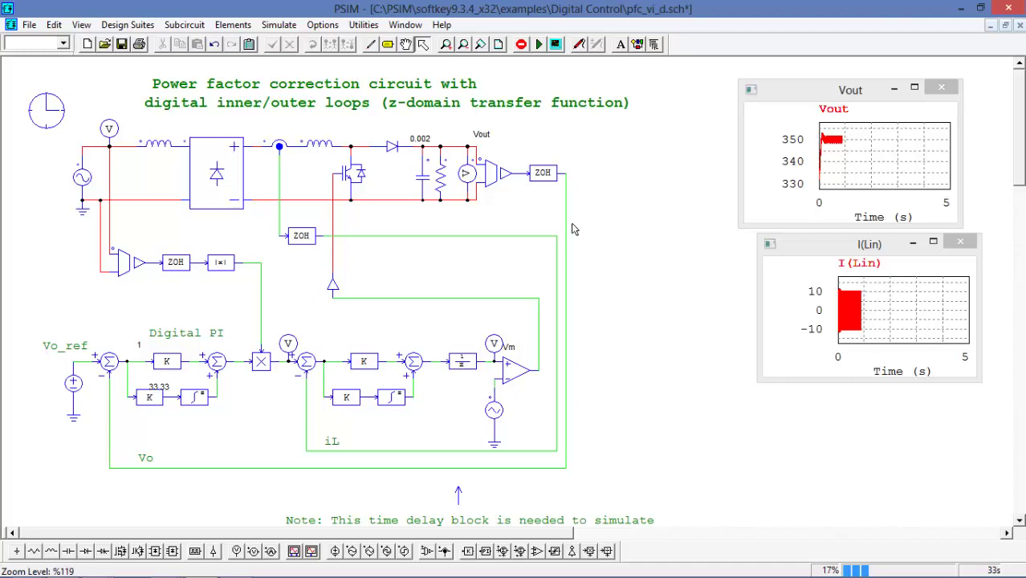
Step: Make R2's load resistance a runtime variable and place its 144 label near Vout
double_click(439, 178)
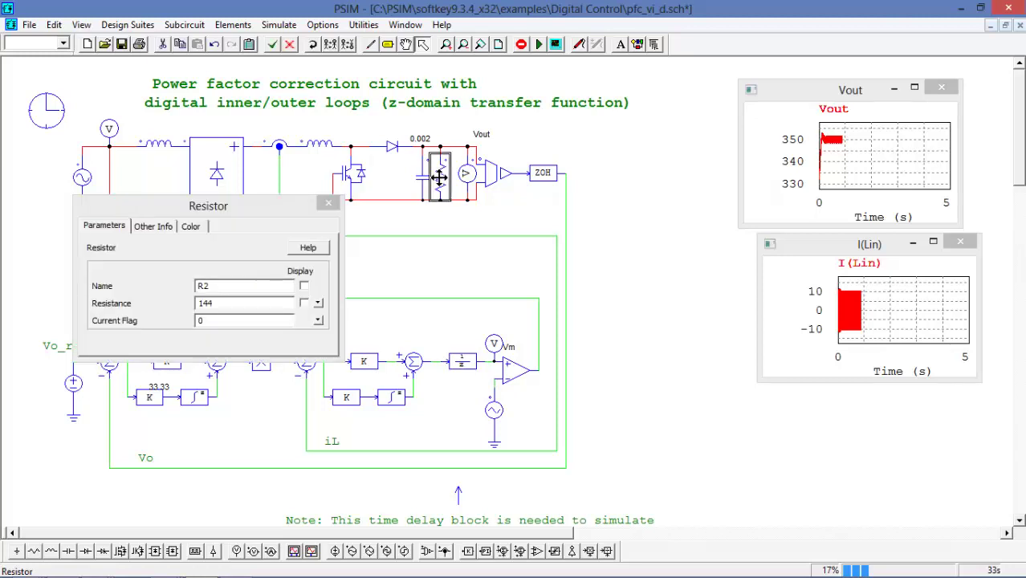
left_click(318, 304)
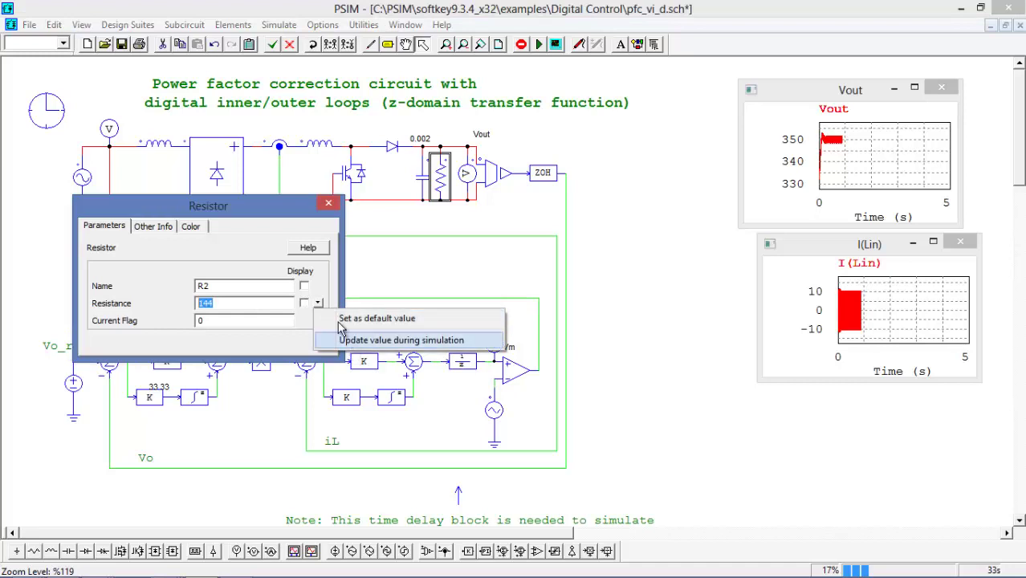
left_click(328, 203)
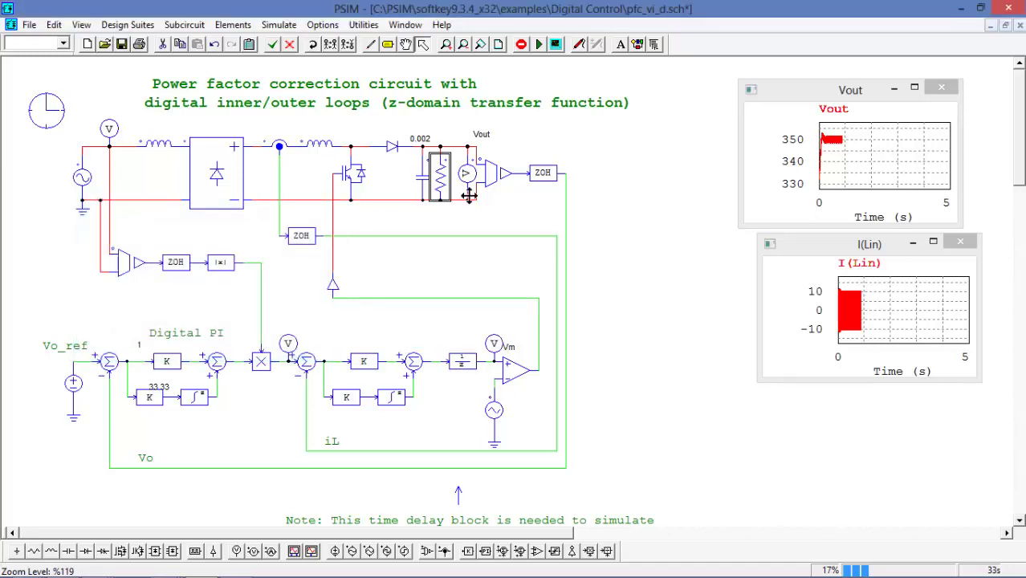
right_click(441, 167)
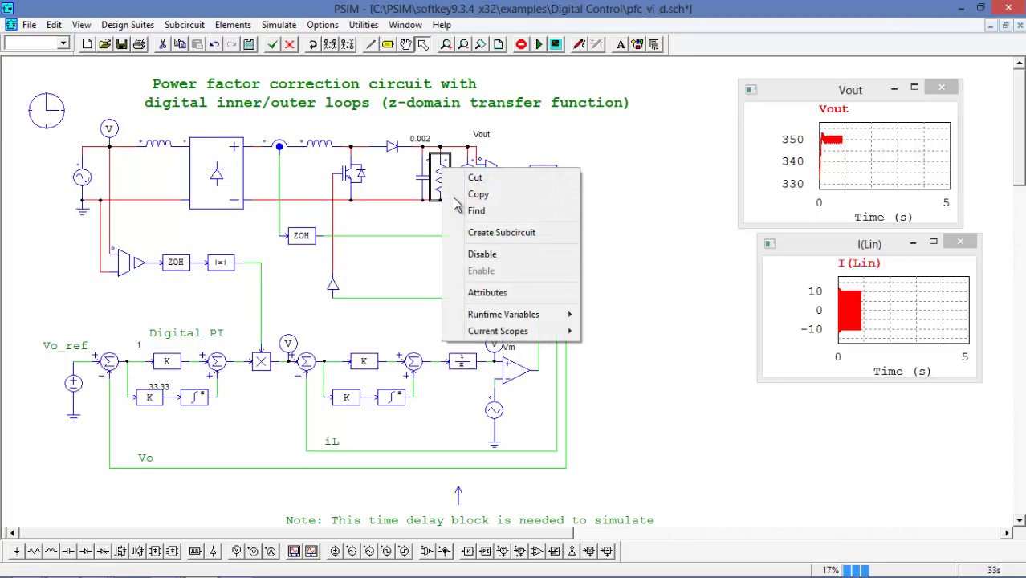
mouse_move(526, 317)
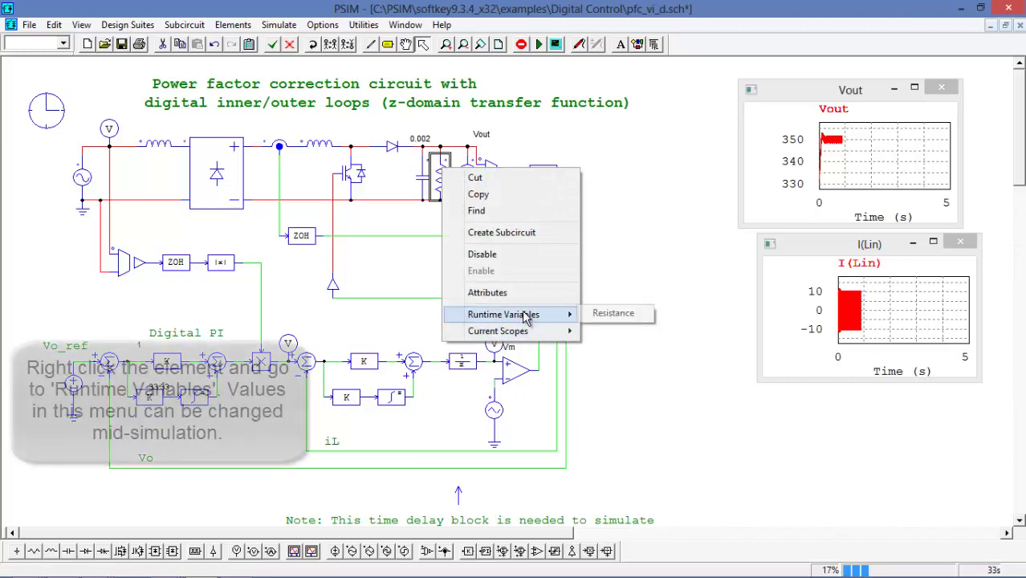
left_click(617, 313)
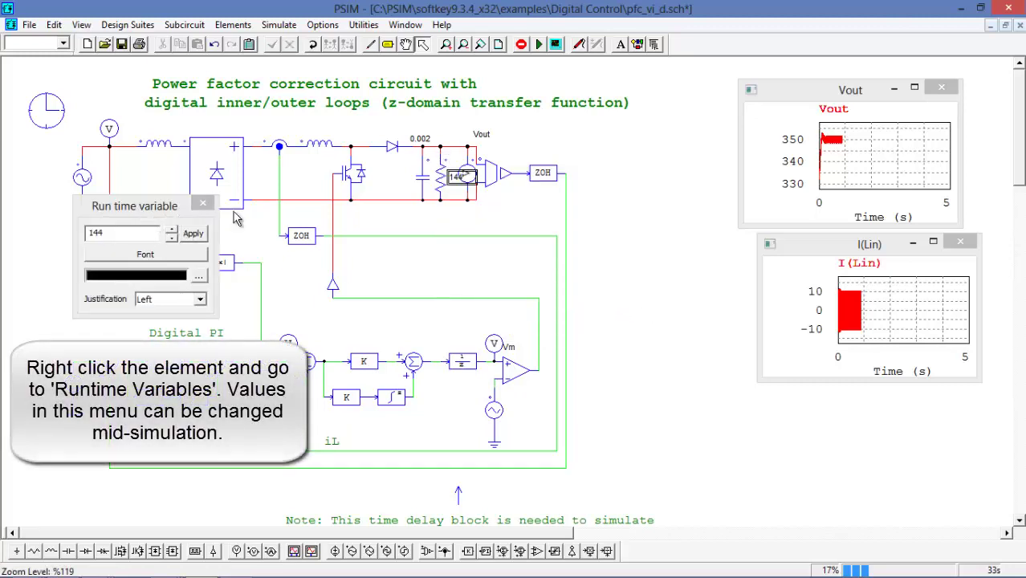
left_click_drag(466, 177, 449, 138)
Step: Change the runtime load resistance from 144 to 100 and apply it
left_click_drag(160, 210, 668, 161)
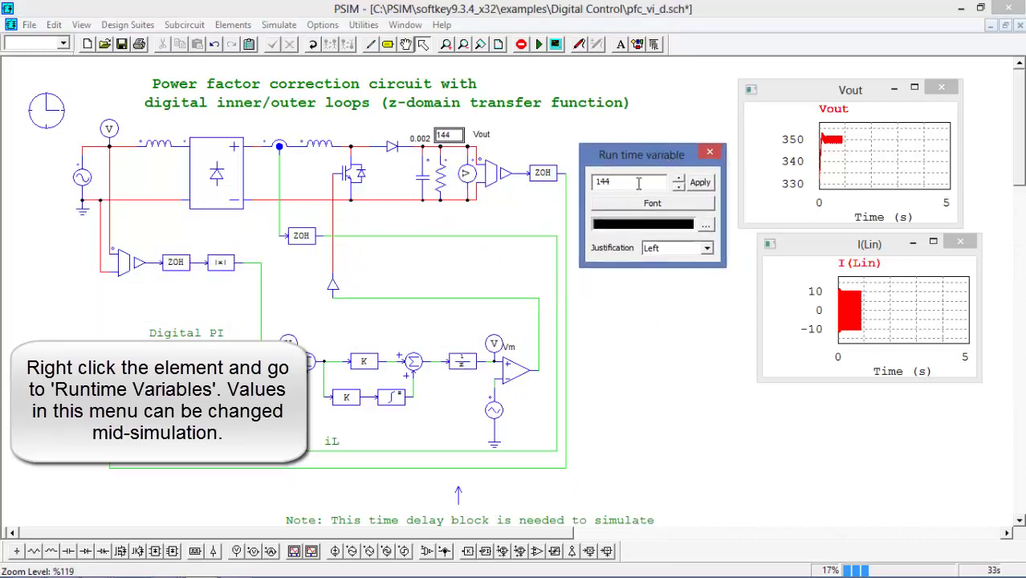
type("00")
left_click(701, 184)
left_click(710, 152)
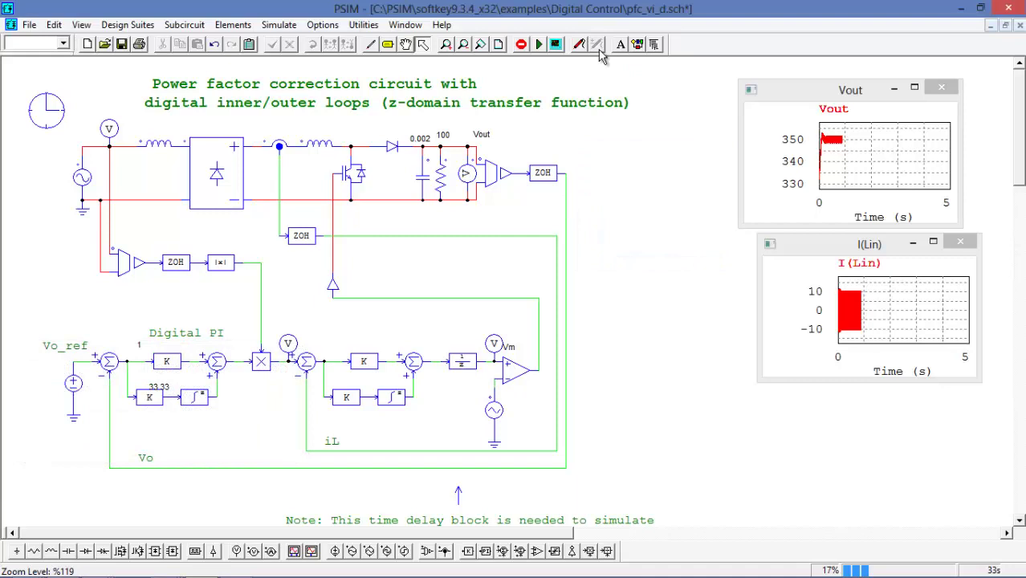
Step: Resume the simulation and make the output capacitance a runtime variable
left_click(539, 46)
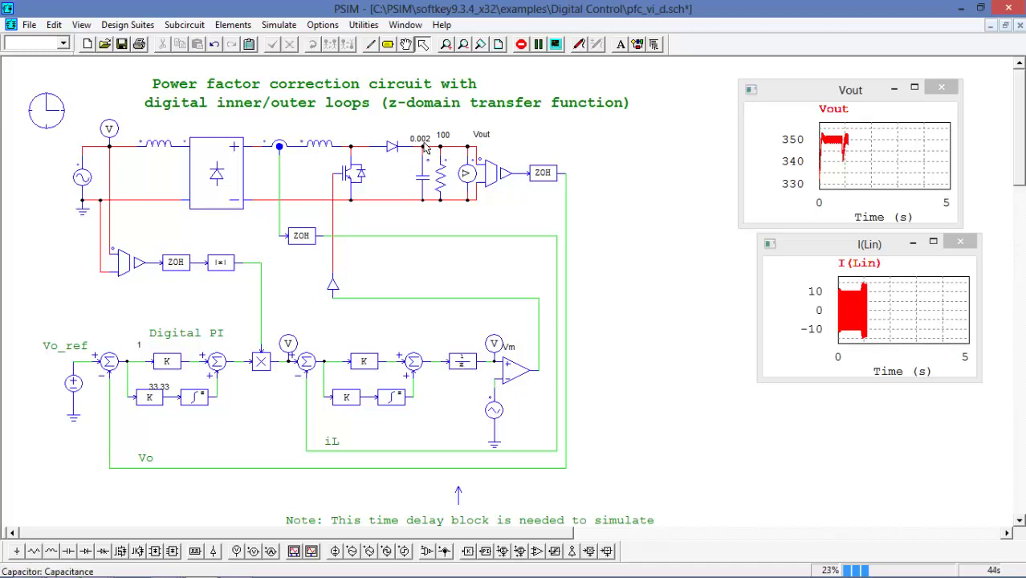
right_click(419, 186)
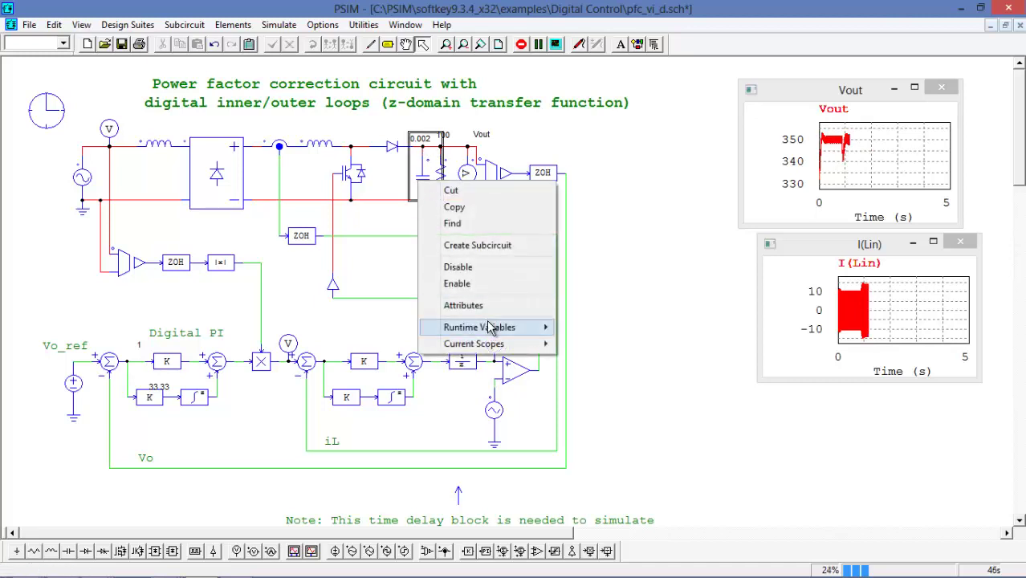
left_click(648, 191)
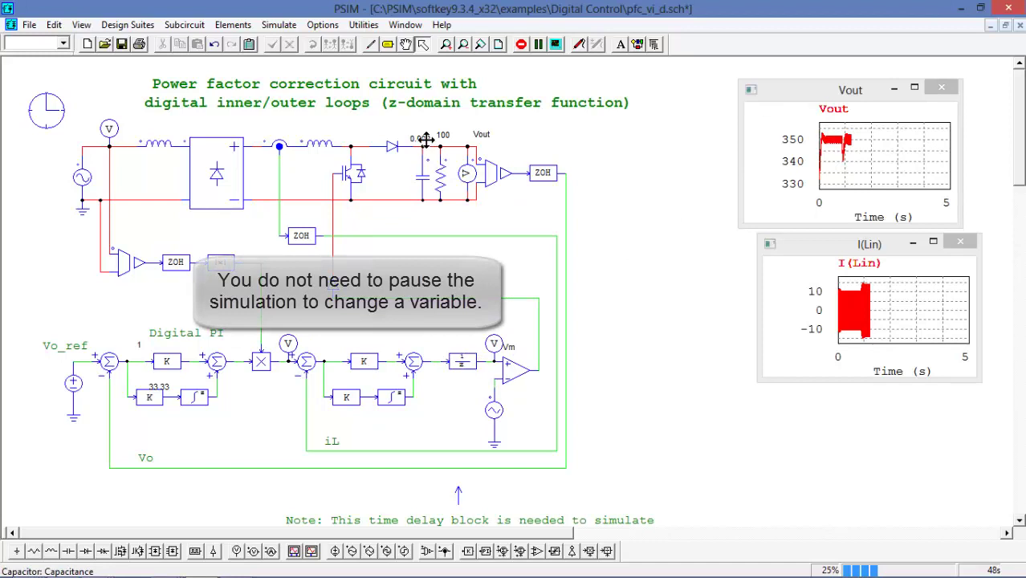
Step: Change the capacitance from 0.002 to 0.004 and apply it
double_click(425, 138)
left_click(633, 183)
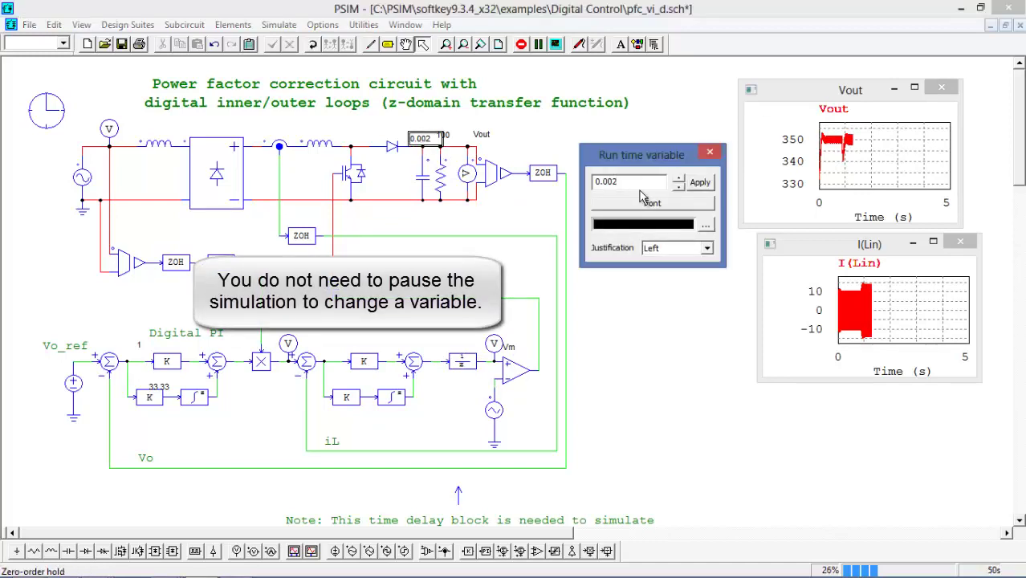
key("BackSpace")
type("4")
left_click(700, 183)
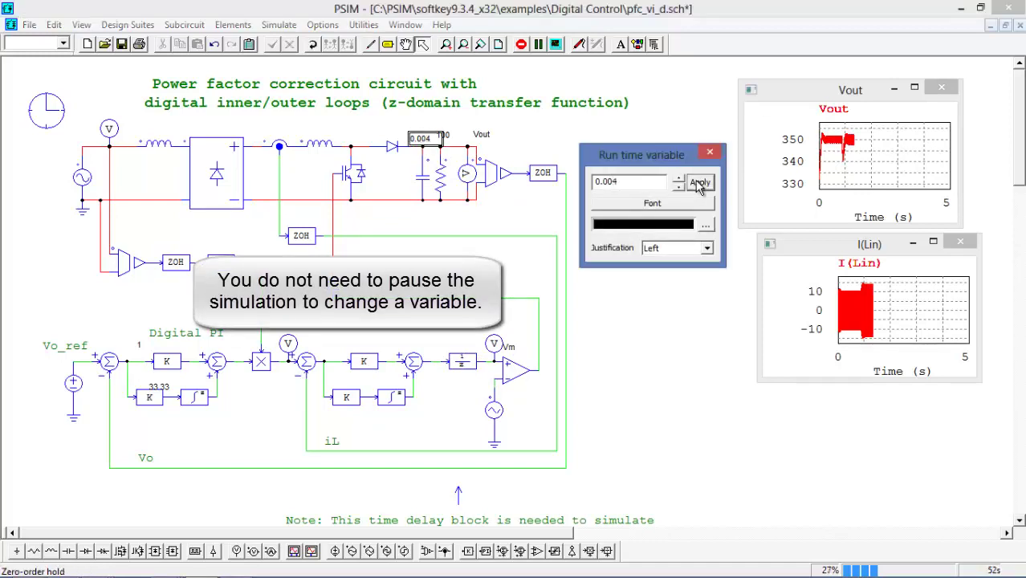
left_click(709, 153)
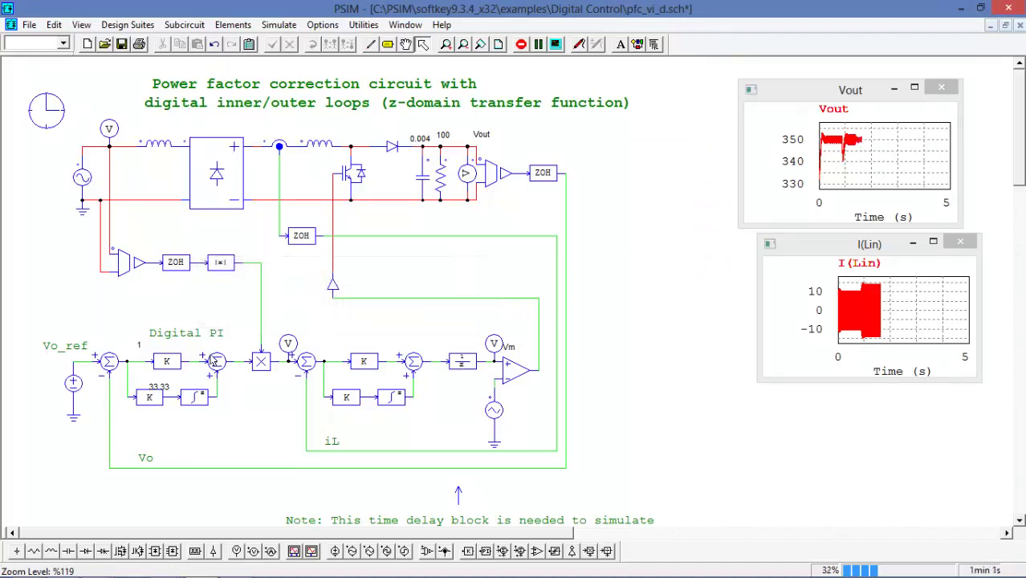
Step: Make the outer Digital PI proportional gain a runtime variable
right_click(171, 364)
mouse_move(271, 508)
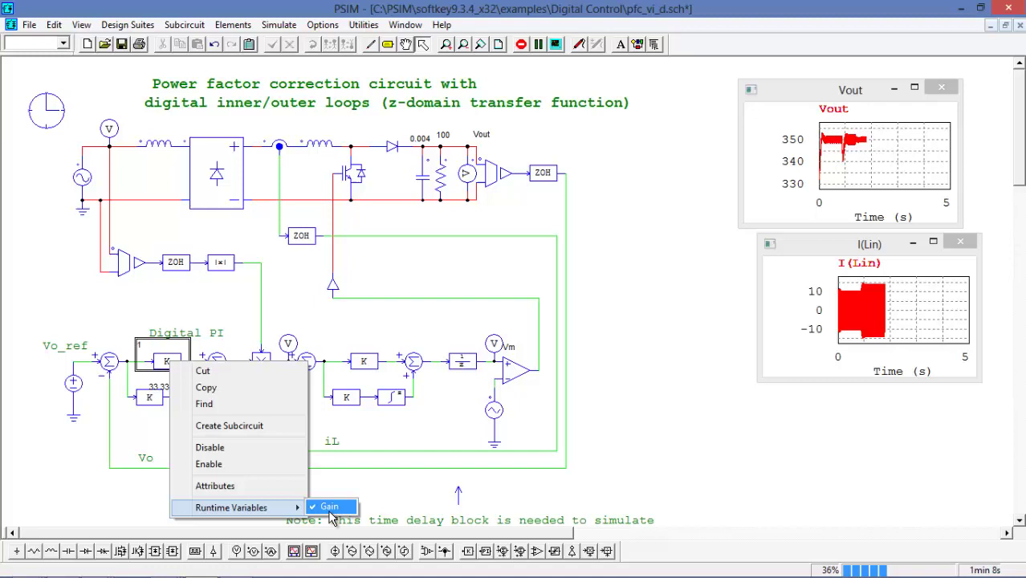
left_click(98, 453)
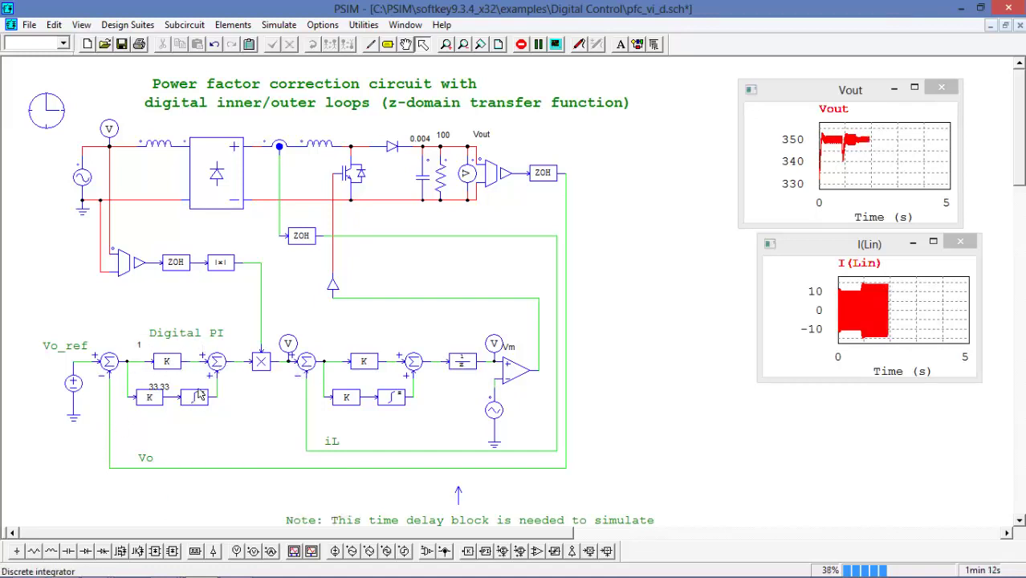
Step: Change the proportional gain from 1 to .1, apply it, and pause the simulation
double_click(142, 346)
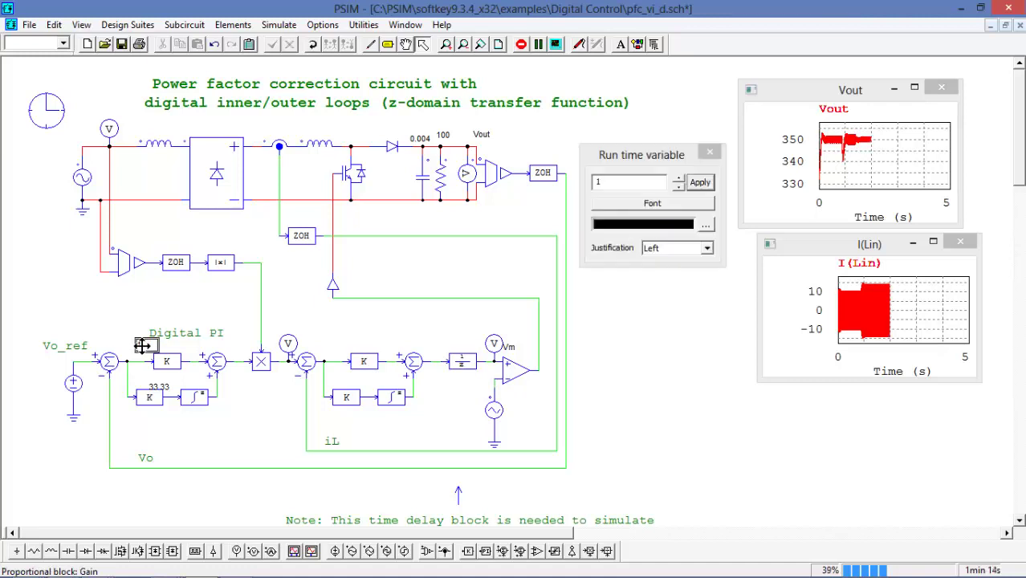
left_click(604, 186)
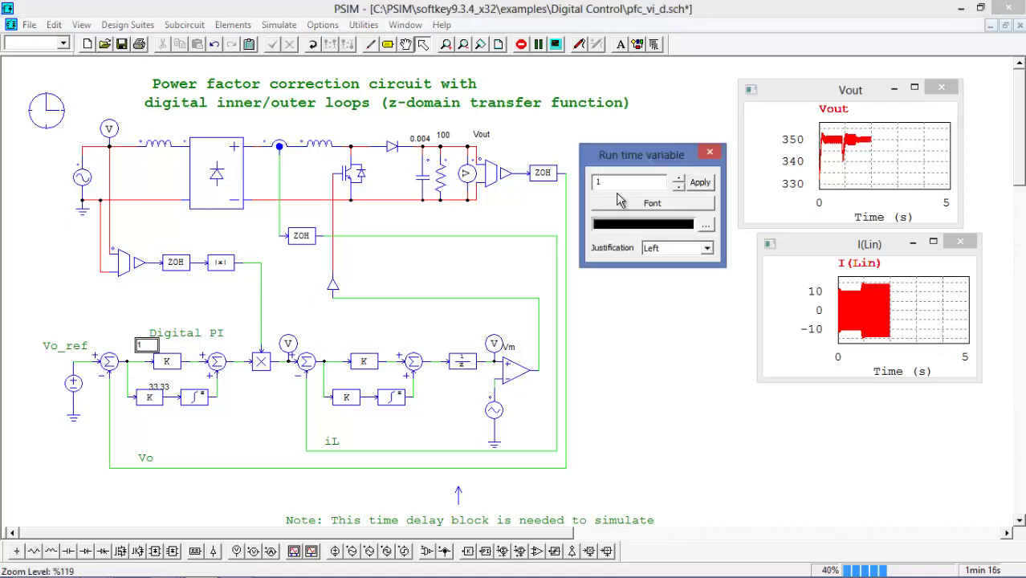
key("BackSpace")
type(".1")
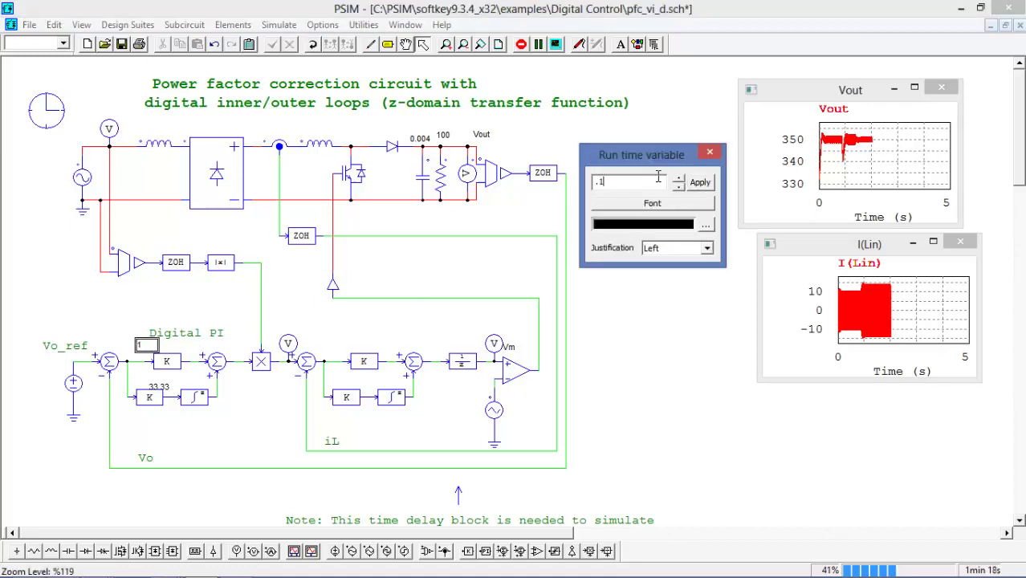
left_click(700, 182)
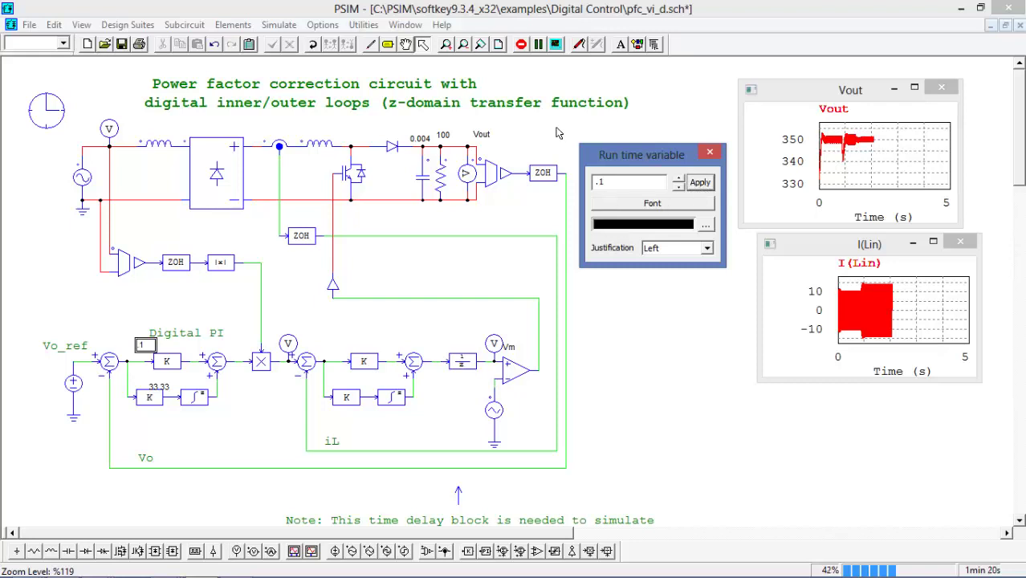
left_click(540, 45)
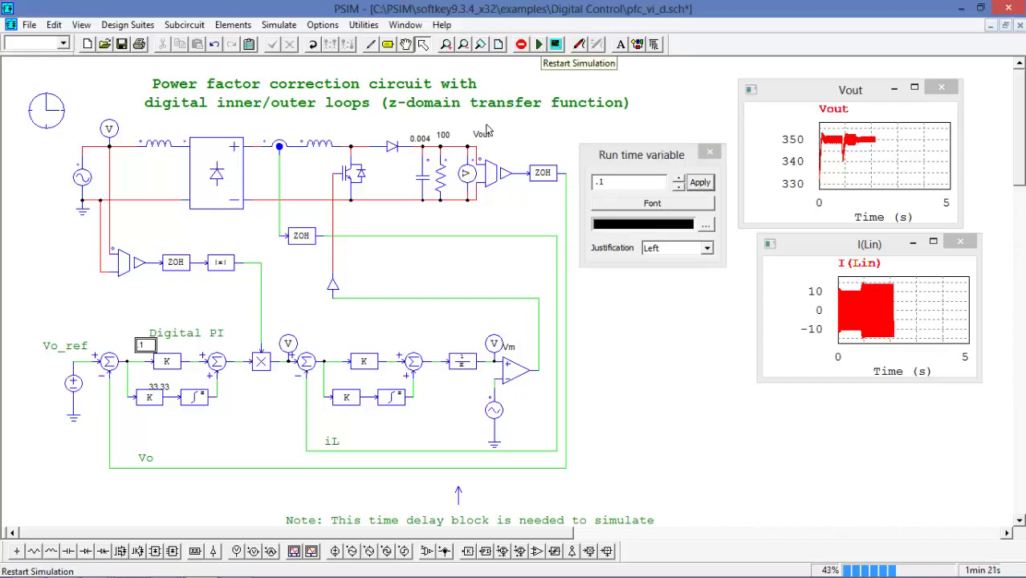
Step: Set the resistance label back to 144 and the capacitance from 0.004 to 0.002
left_click(443, 135)
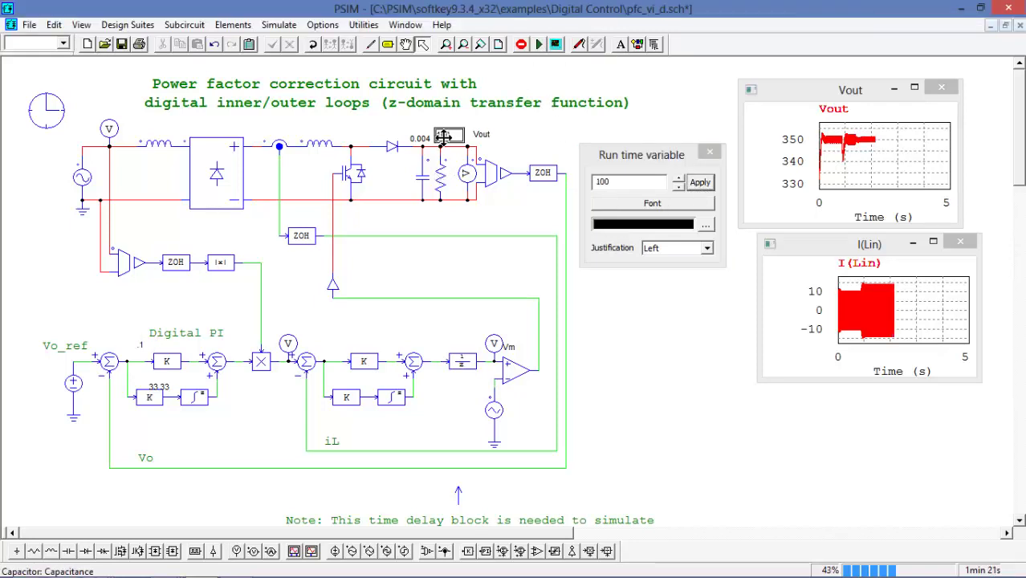
left_click(623, 181)
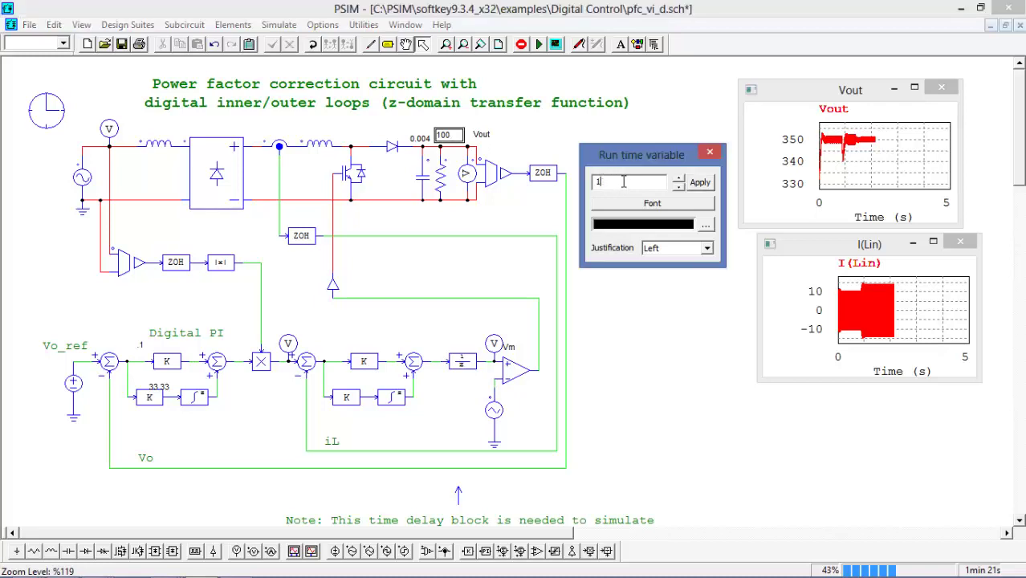
left_click(423, 138)
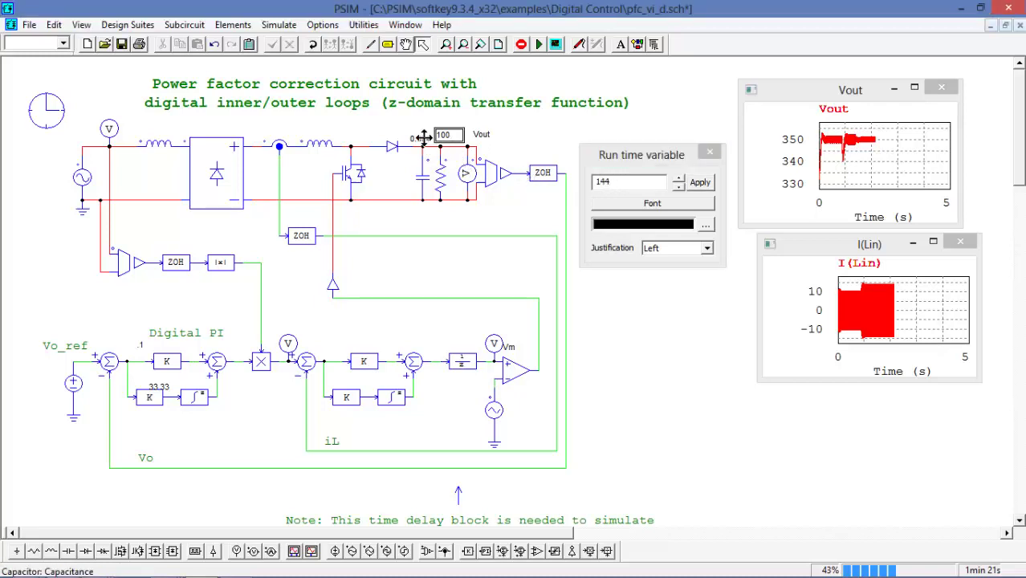
left_click(678, 184)
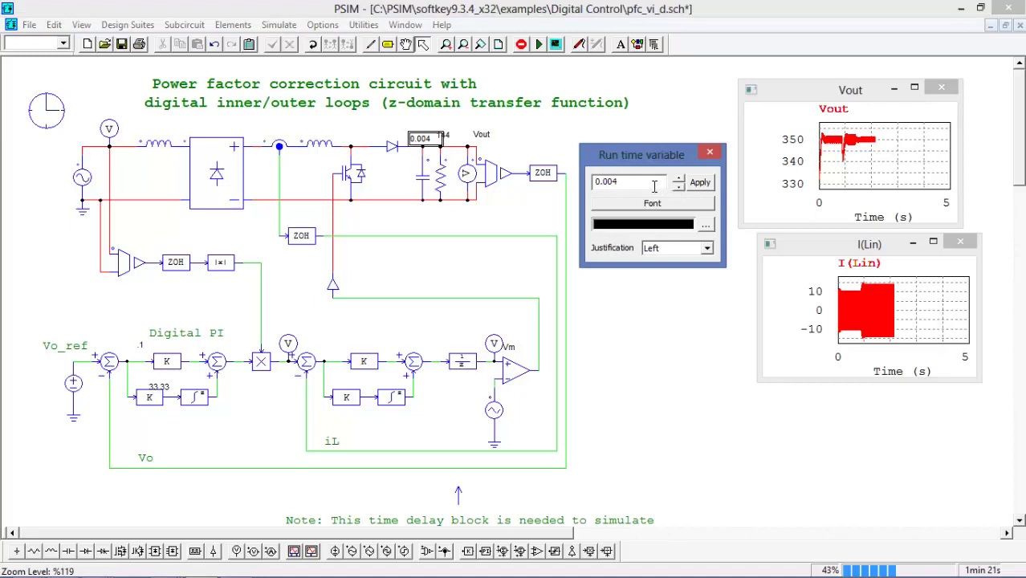
type("2")
left_click(700, 183)
left_click(710, 154)
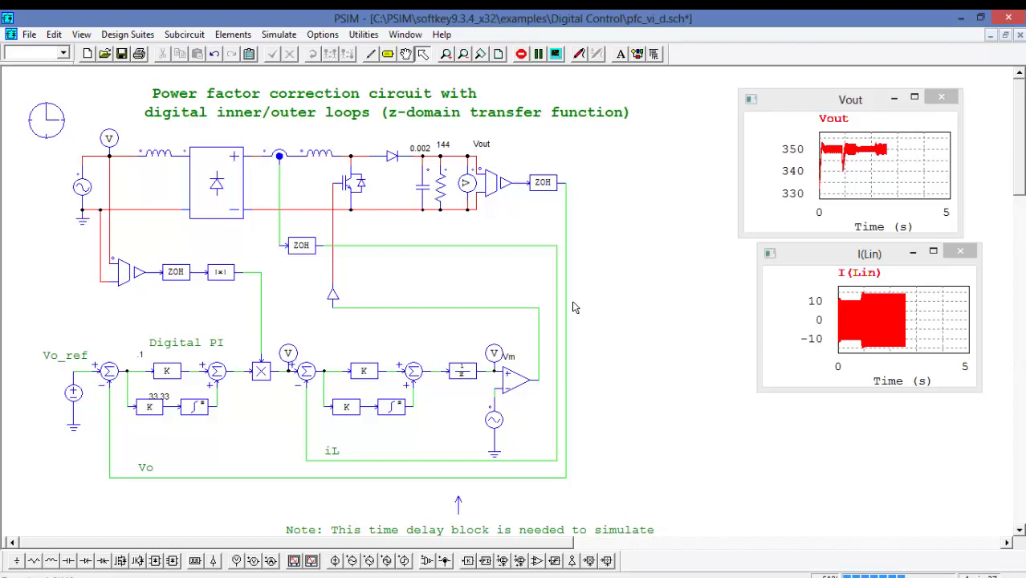
Step: Place 1-channel scope SCOPE1, wire it to the ZOH input, and open its oscilloscope window
left_click(311, 561)
left_click(638, 177)
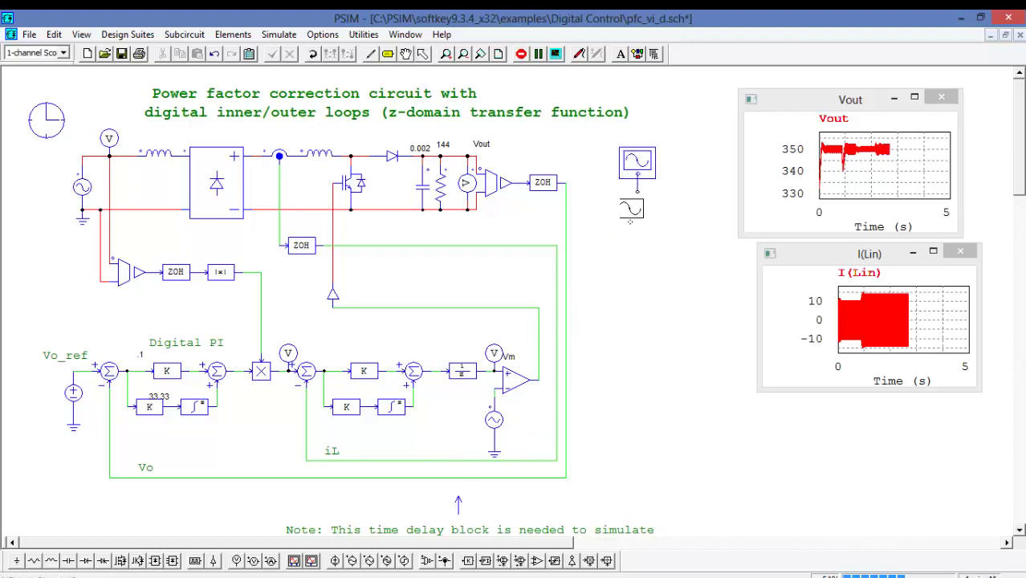
key("Escape")
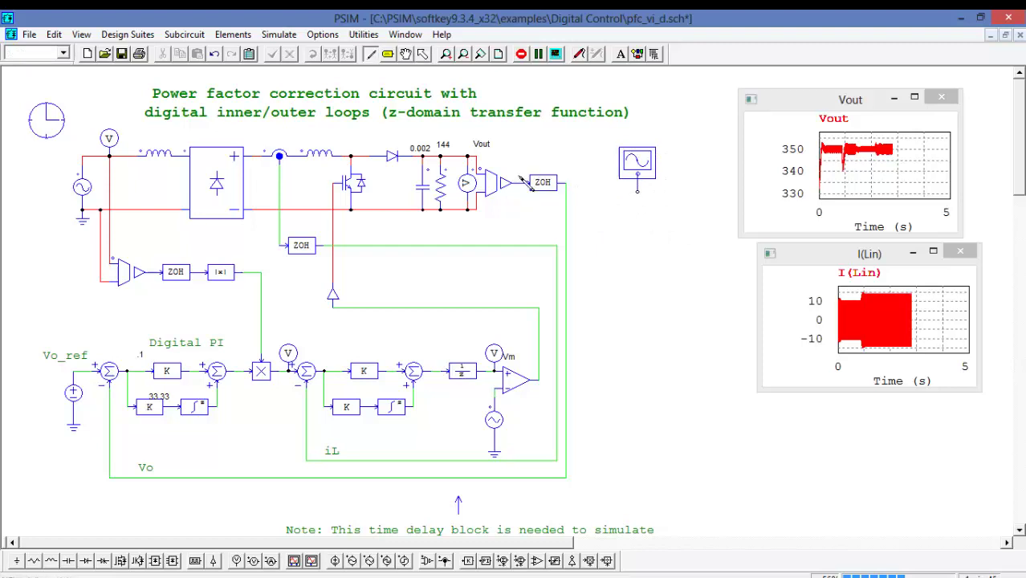
left_click_drag(521, 178, 637, 191)
key("Escape")
double_click(638, 169)
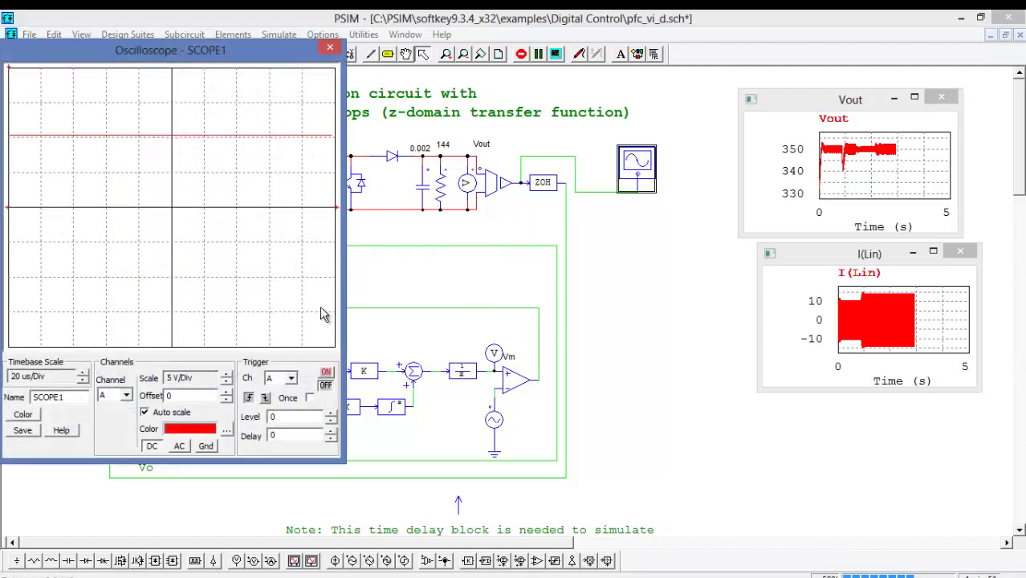
Step: Raise SCOPE1's timebase to 5 ms/Div and switch the channel to AC coupling
left_click(84, 373)
left_click(84, 373)
left_click(84, 373)
left_click(84, 374)
left_click(83, 373)
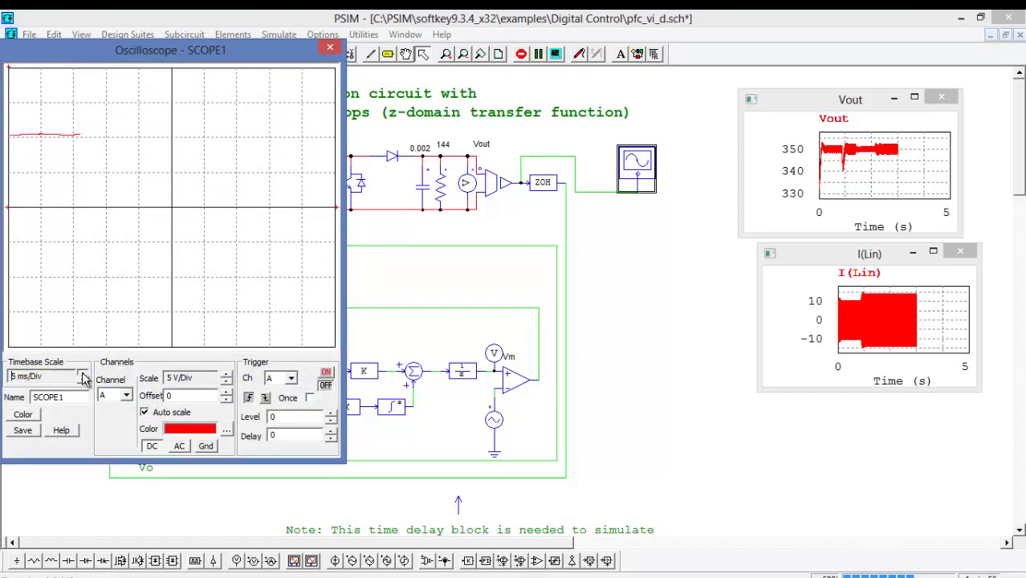
left_click(84, 373)
left_click(83, 373)
left_click(179, 447)
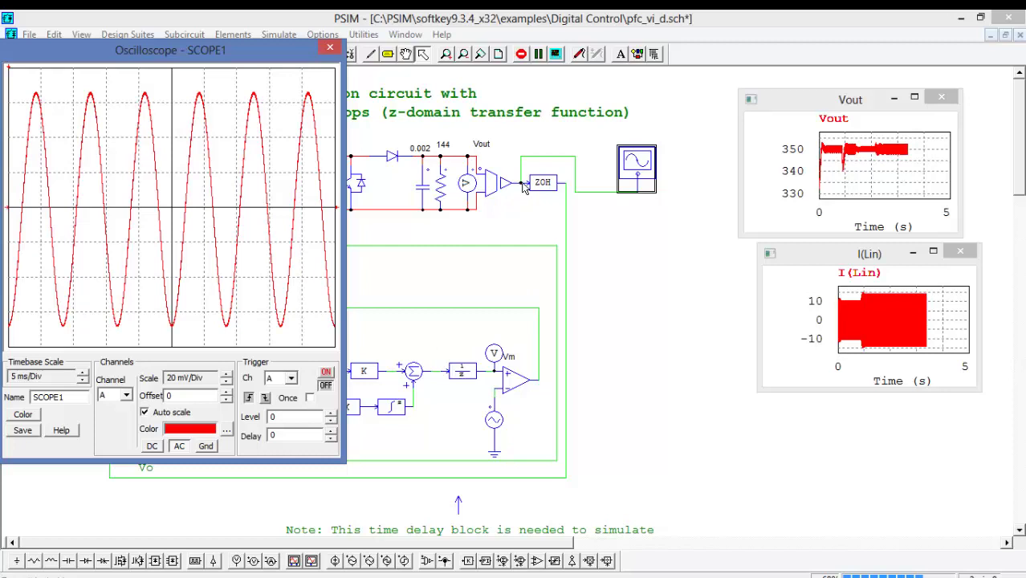
Step: Replace the 144 runtime value near Vout with 300 and apply it mid-run
double_click(444, 145)
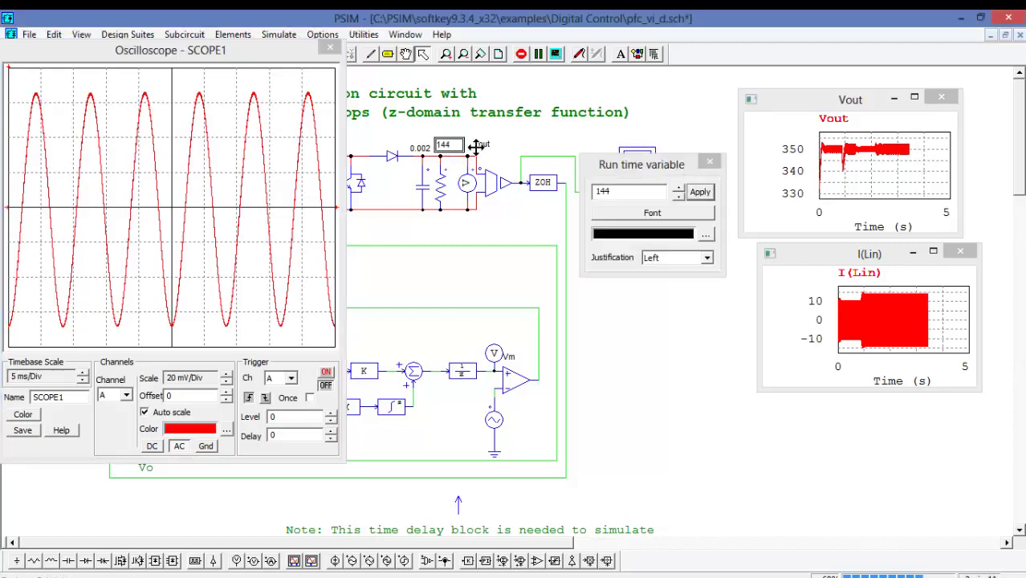
double_click(614, 192)
type("300")
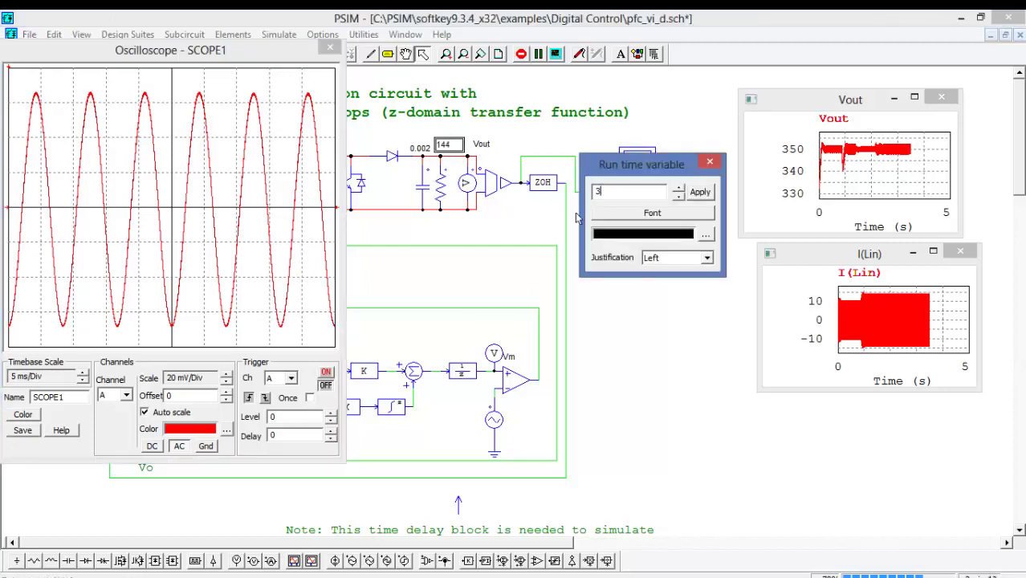
left_click(700, 193)
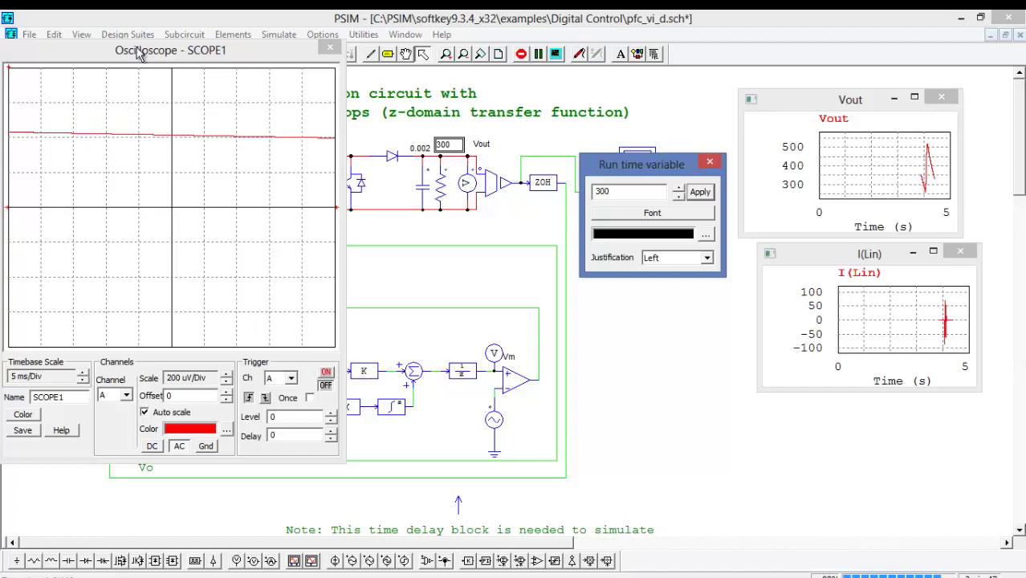
Step: Change the Digital PI run-time gain from .1 to 1 and apply it
left_click_drag(141, 52, 451, 54)
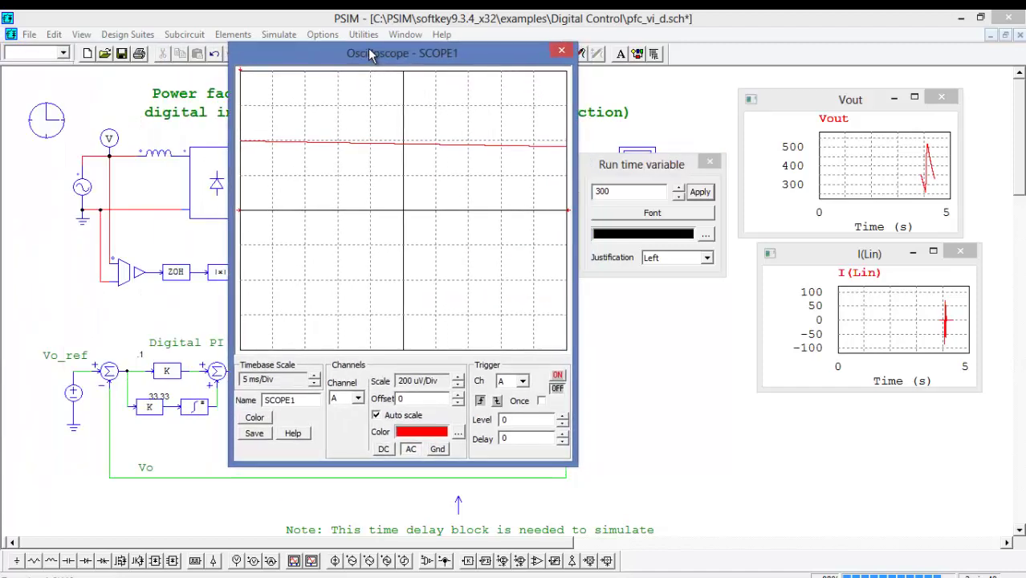
left_click(148, 354)
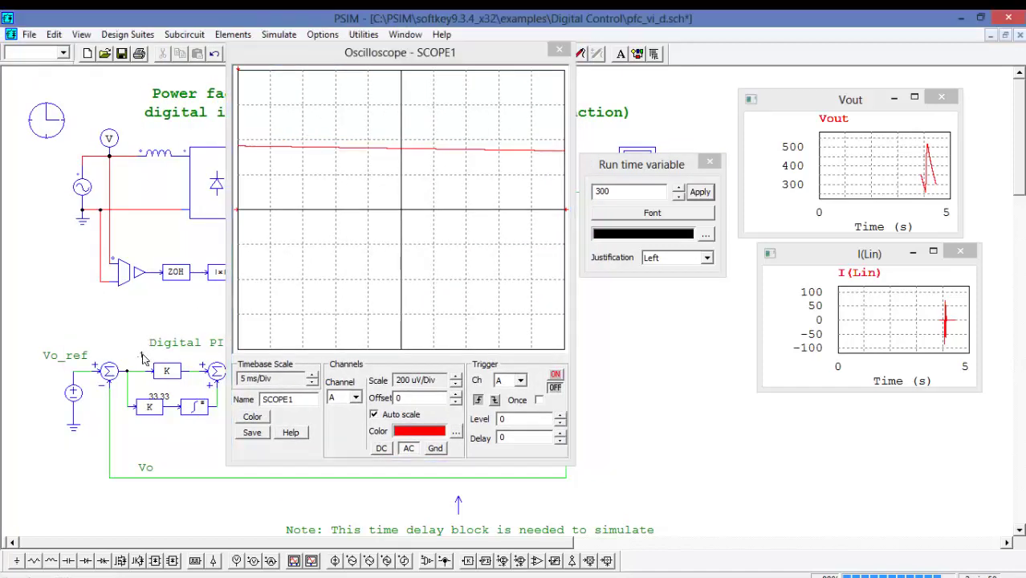
double_click(606, 191)
type("1")
left_click(703, 193)
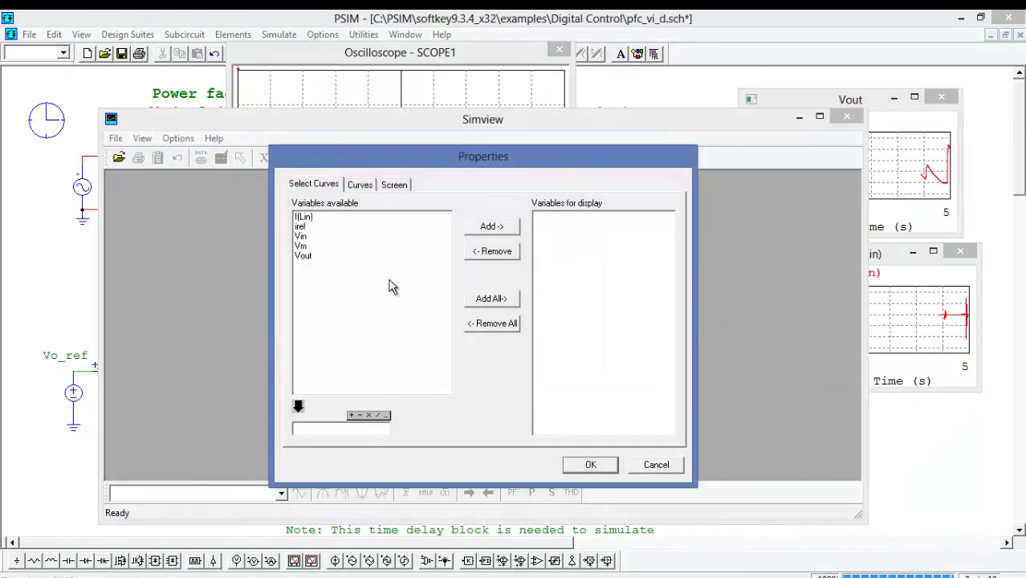
Step: Plot the Vout curve in Simview and maximize its plot window
double_click(308, 257)
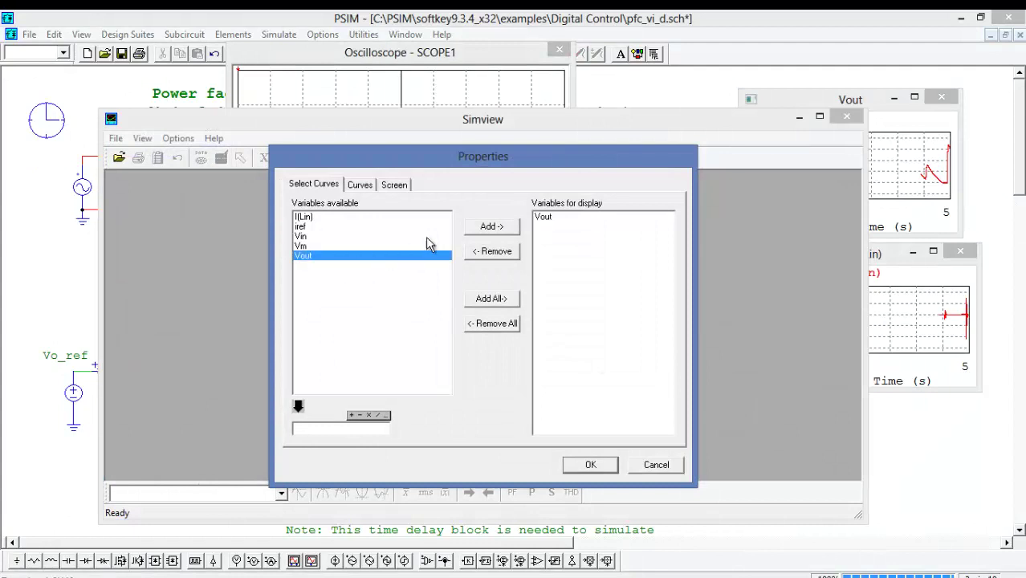
left_click(593, 464)
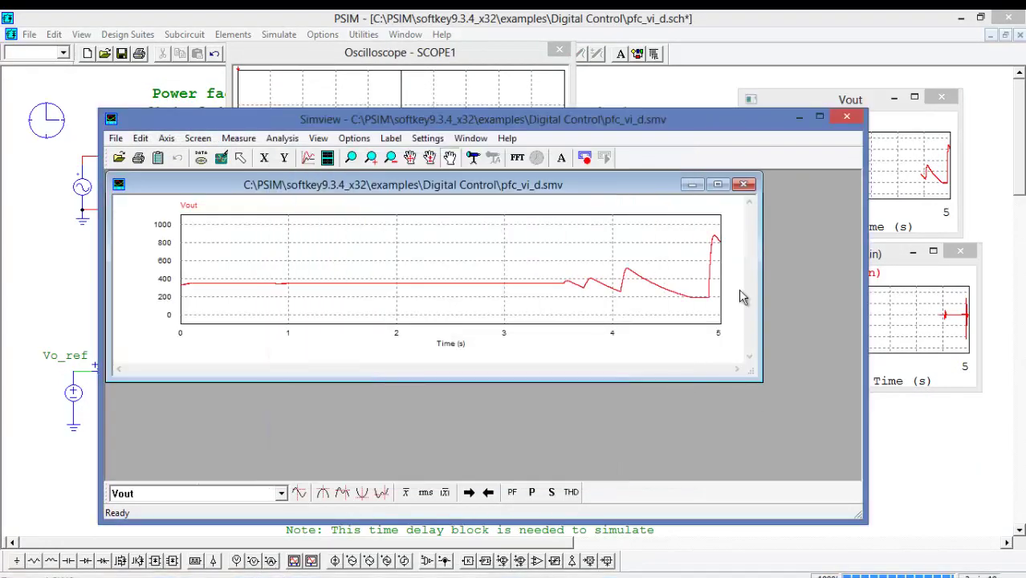
left_click(717, 185)
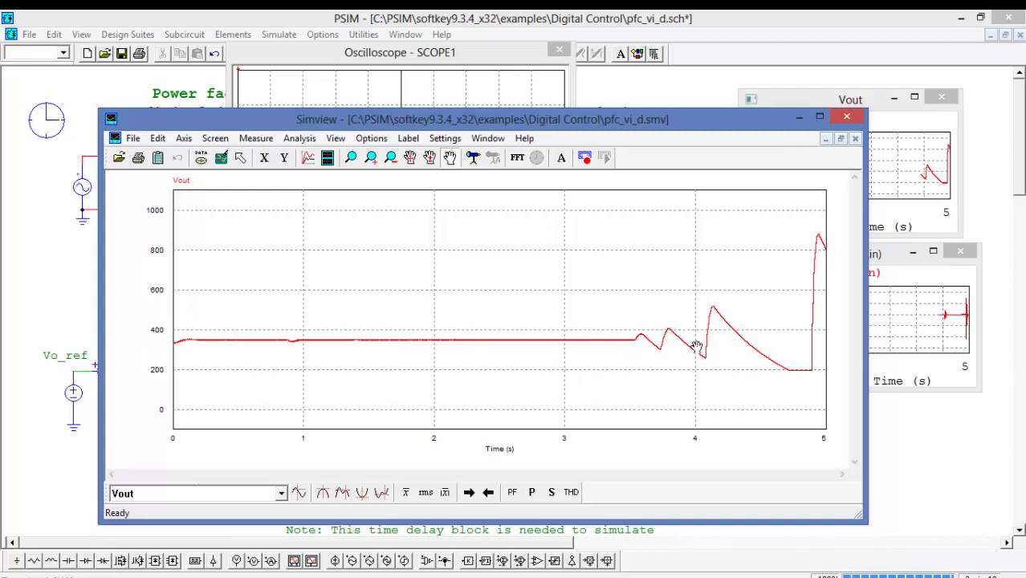
Step: Box-zoom the Vout plot onto the ripple near 350 V between about 1 and 2.2 s
left_click(351, 158)
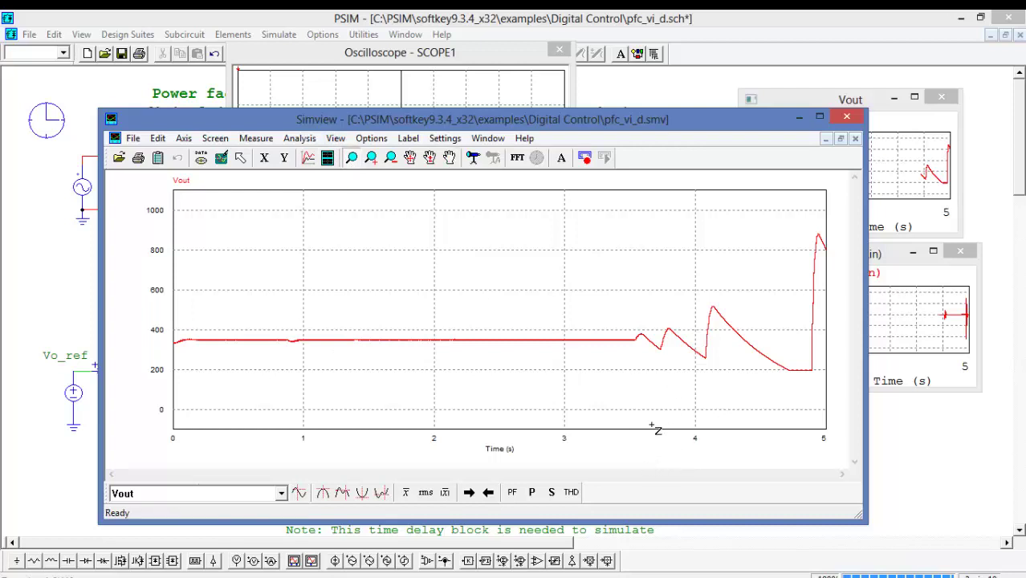
left_click_drag(651, 424, 178, 269)
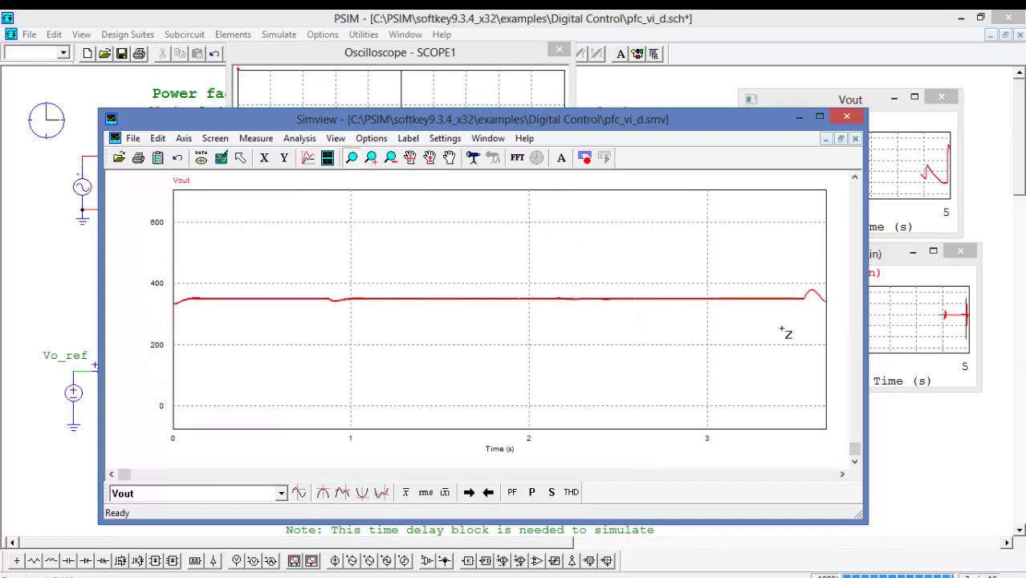
left_click_drag(825, 312, 173, 281)
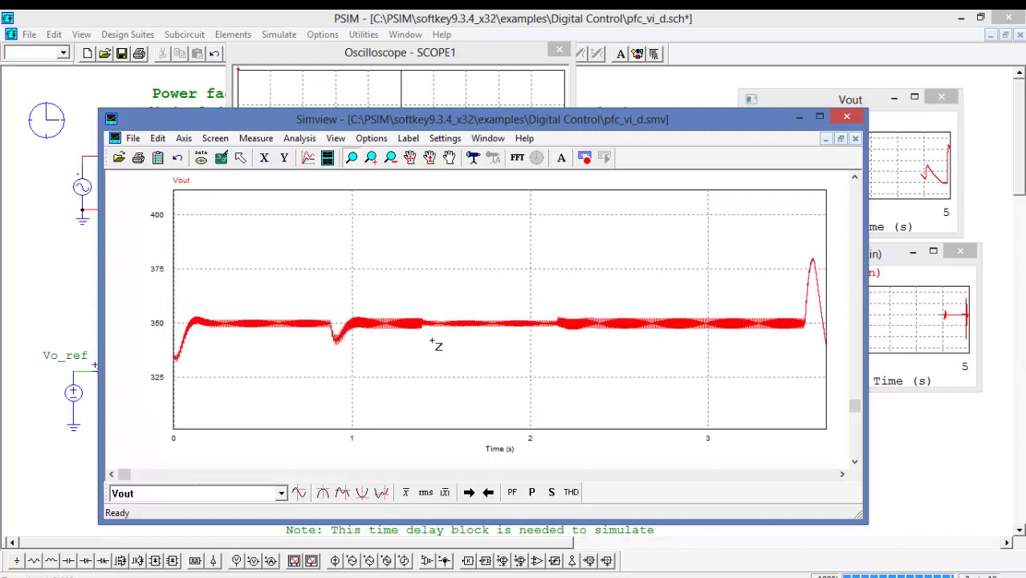
left_click_drag(352, 305, 562, 353)
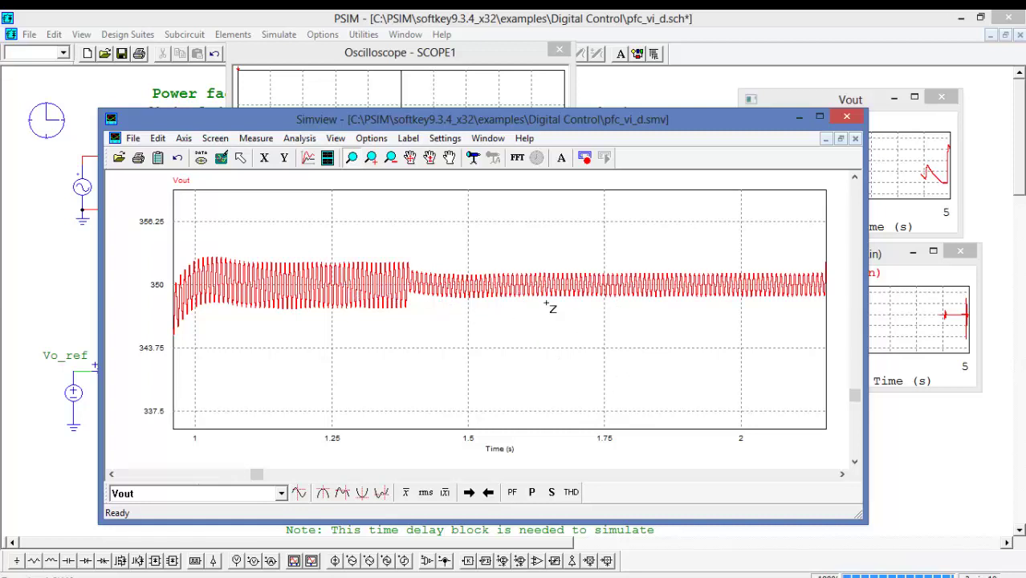
Step: Close Simview, the Vout and I(Lin) graphs, and the run-time variable editor
left_click(846, 119)
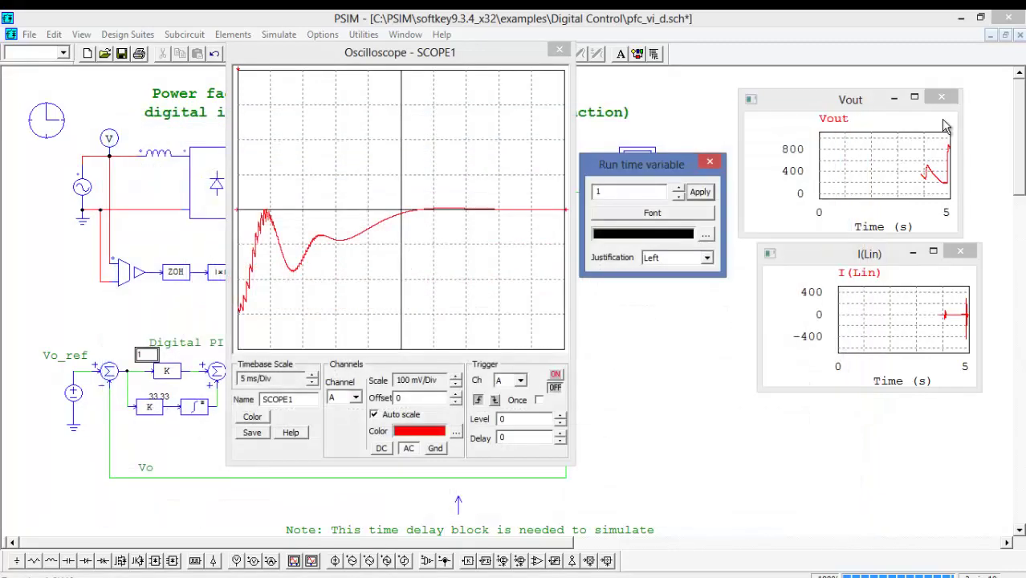
left_click(941, 96)
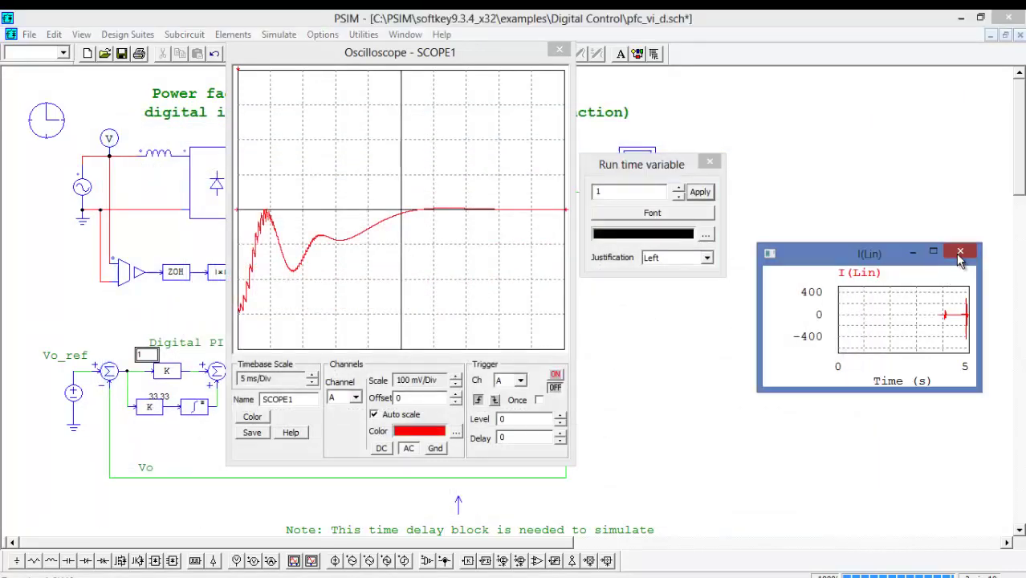
left_click(960, 251)
left_click(713, 162)
Step: Enable Free Run in the Simulation Control settings
left_click_drag(443, 53, 807, 83)
double_click(47, 112)
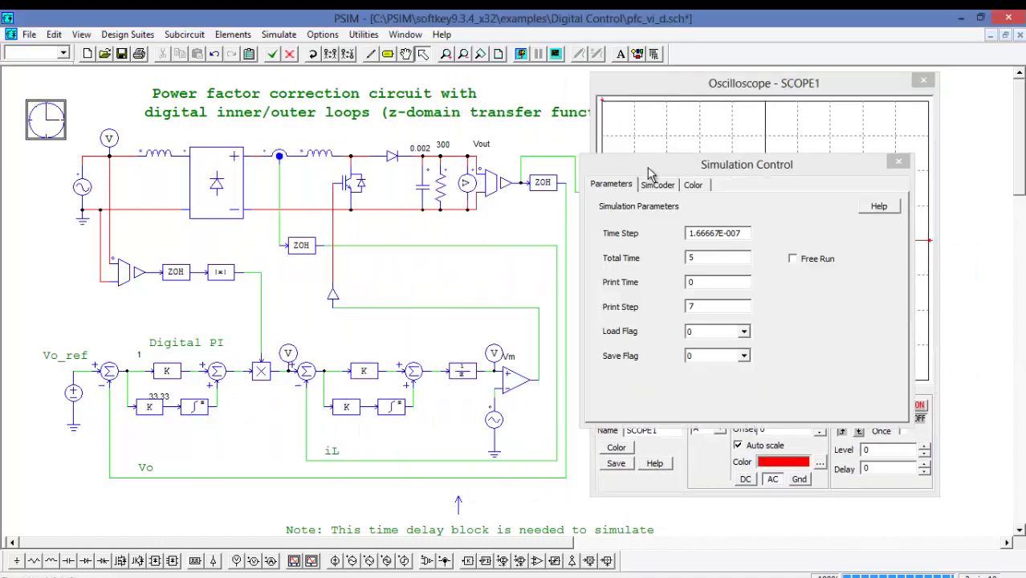
left_click(794, 259)
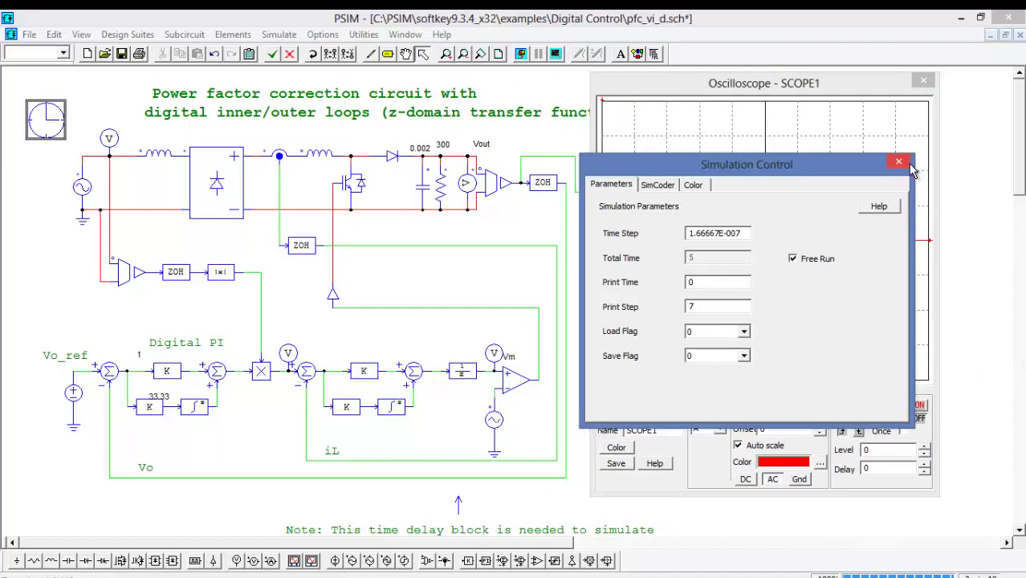
left_click(900, 162)
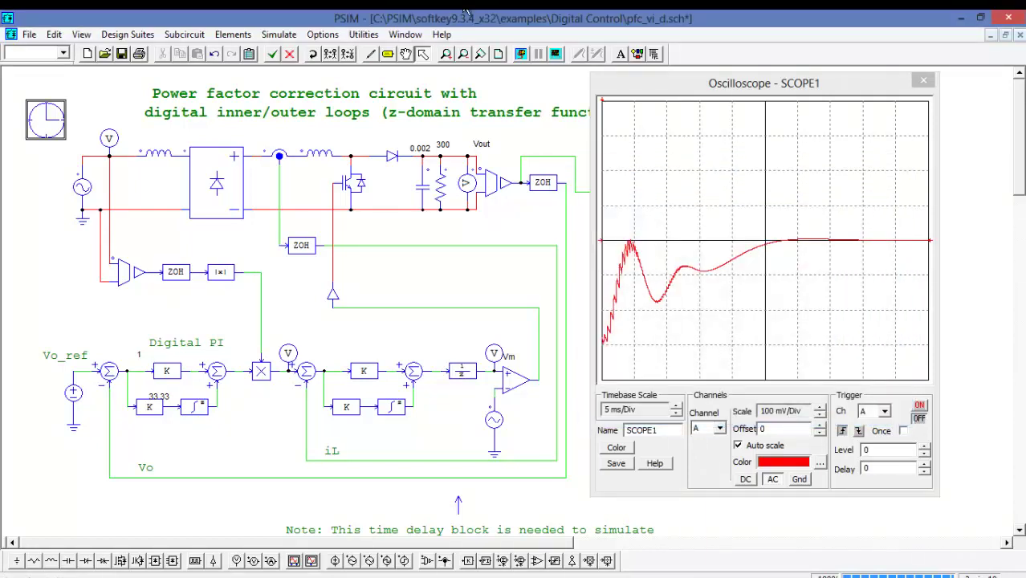
Step: Start the free-running simulation so SCOPE1 shows the live output ripple
left_click(521, 54)
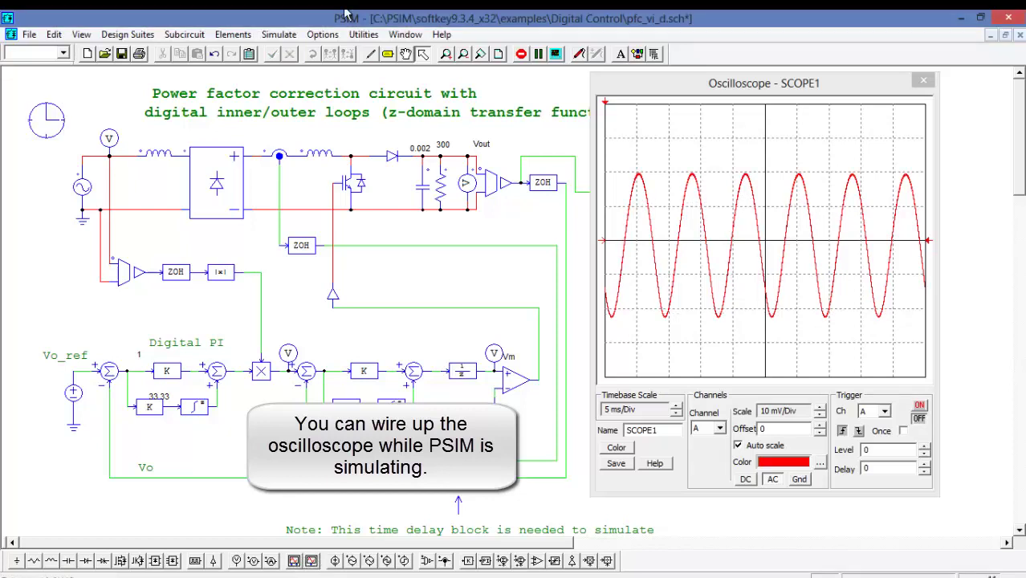
Step: Place a 4-channel Scope on the schematic during the run, then stop the simulation
left_click(238, 33)
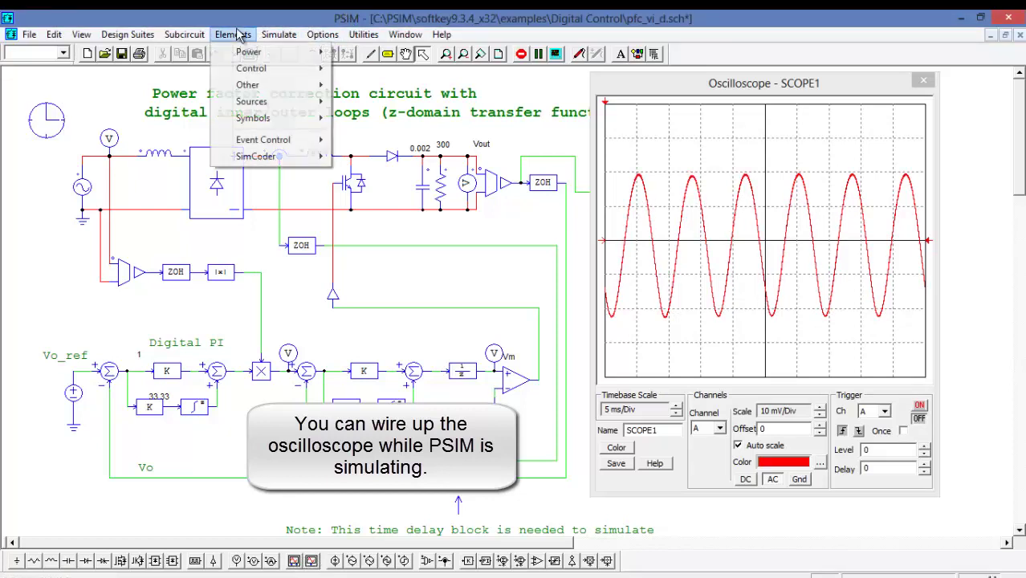
mouse_move(287, 87)
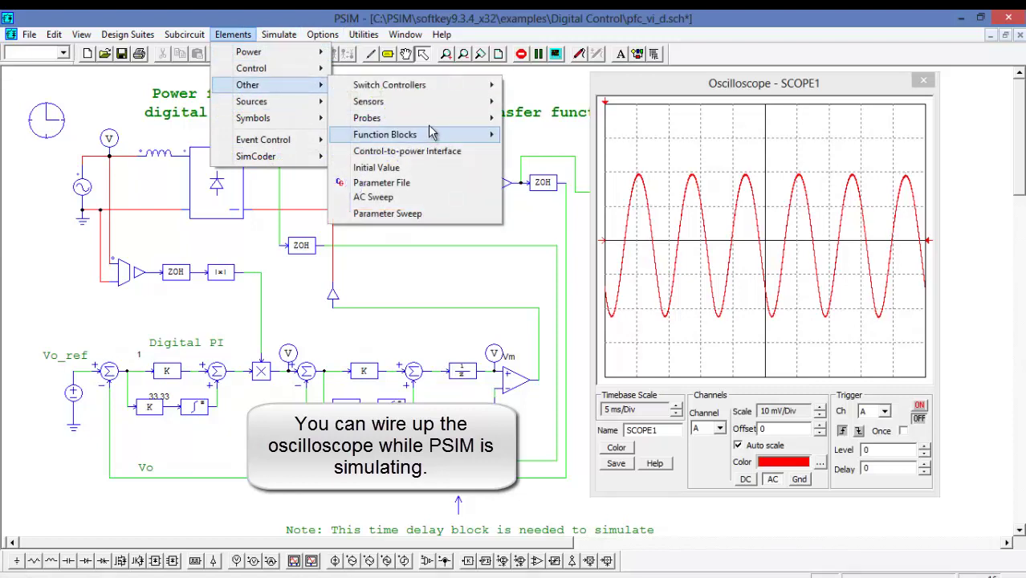
mouse_move(377, 118)
left_click(557, 399)
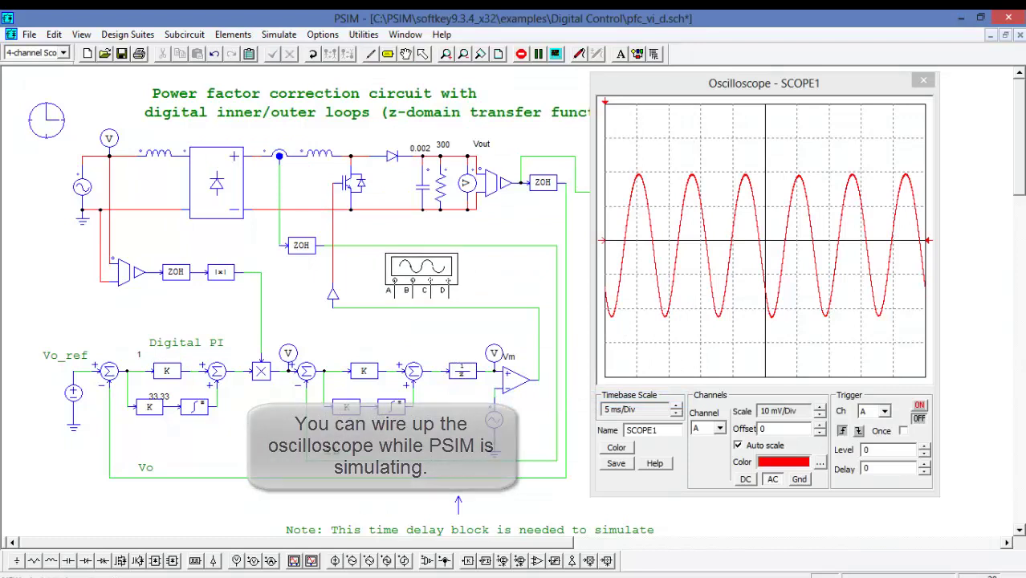
left_click(388, 273)
key("Escape")
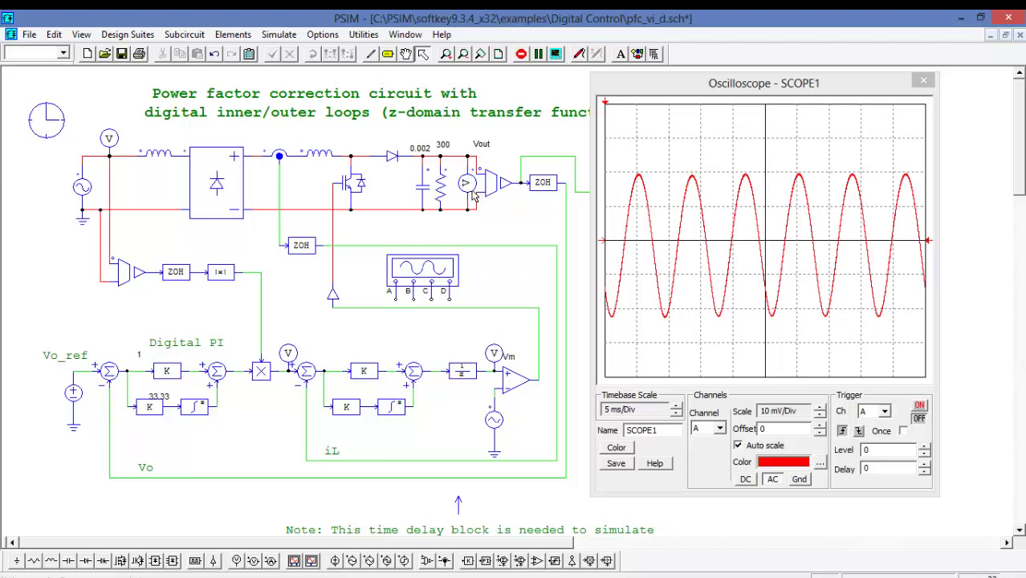
left_click(522, 56)
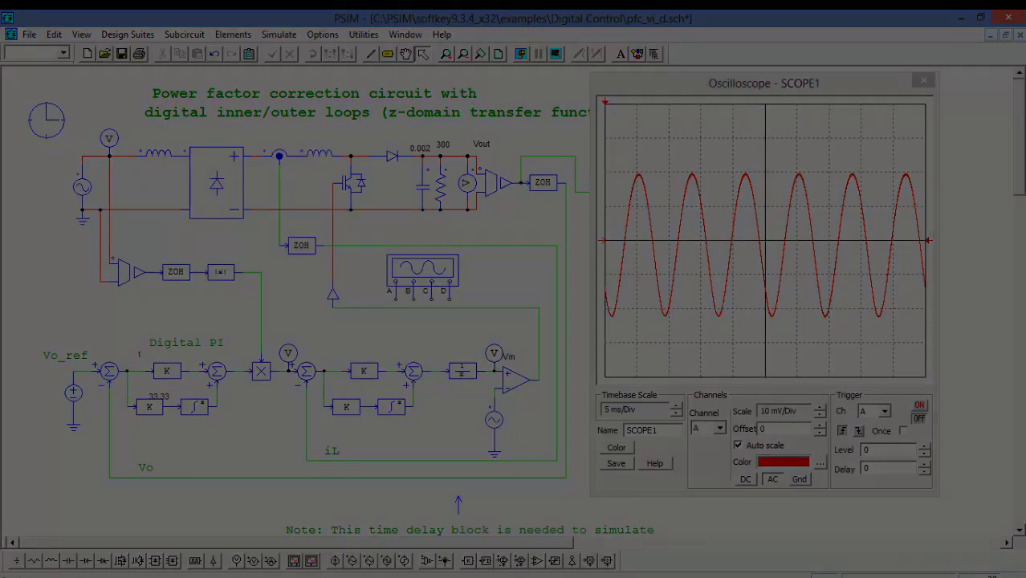